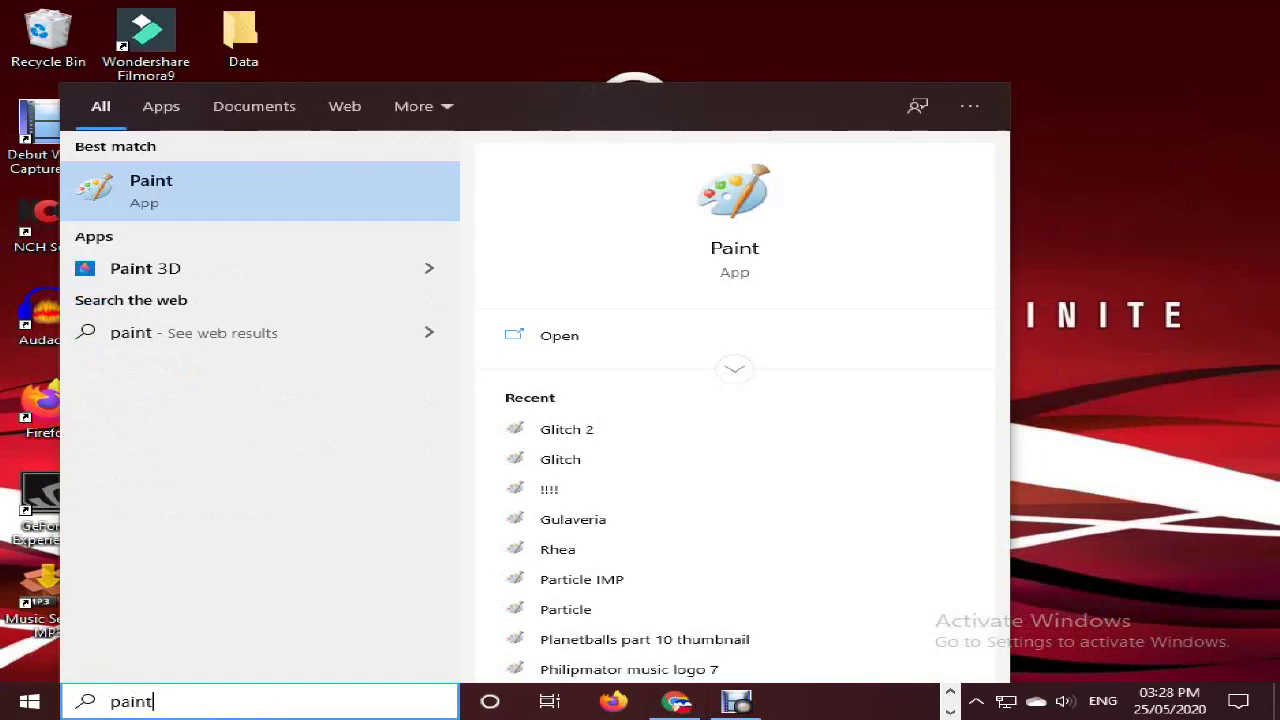
Step: Launch Paint, minimize its blank canvas, and switch to a new tab in Chrome
{"action": "key", "text": "Return"}
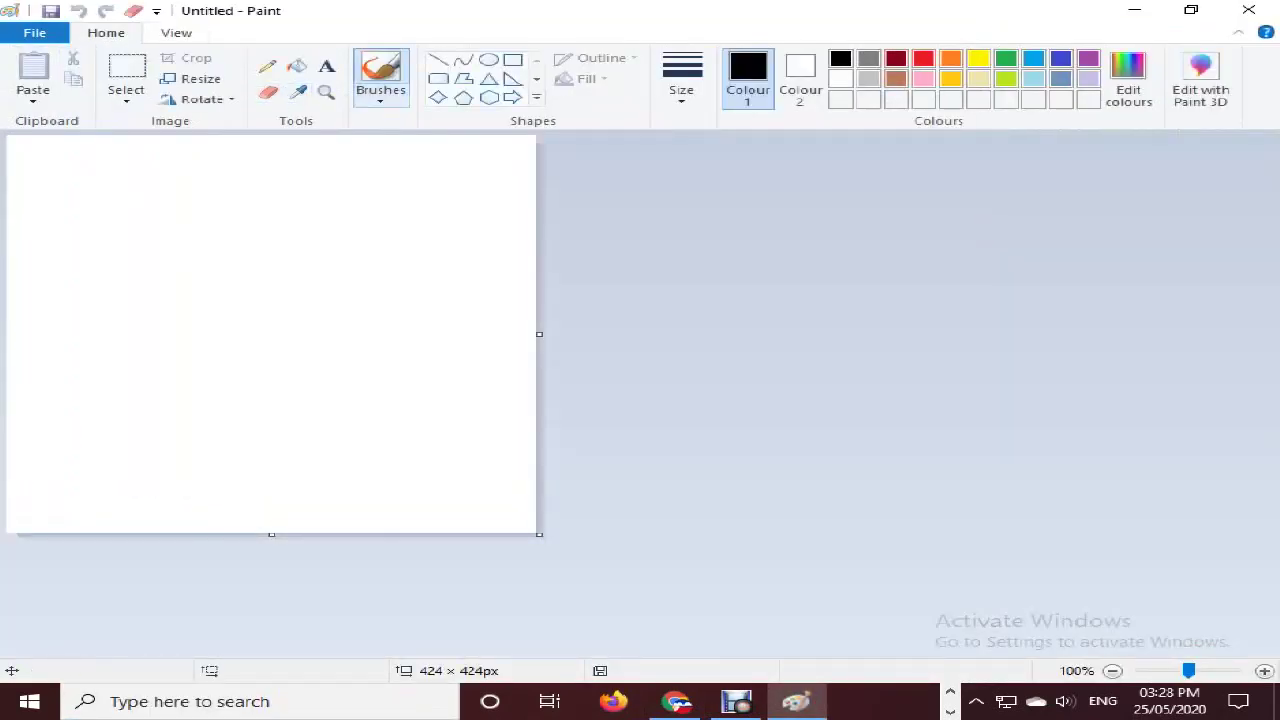
{"action": "left_click", "coordinate": [1135, 10]}
{"action": "left_click", "coordinate": [676, 702]}
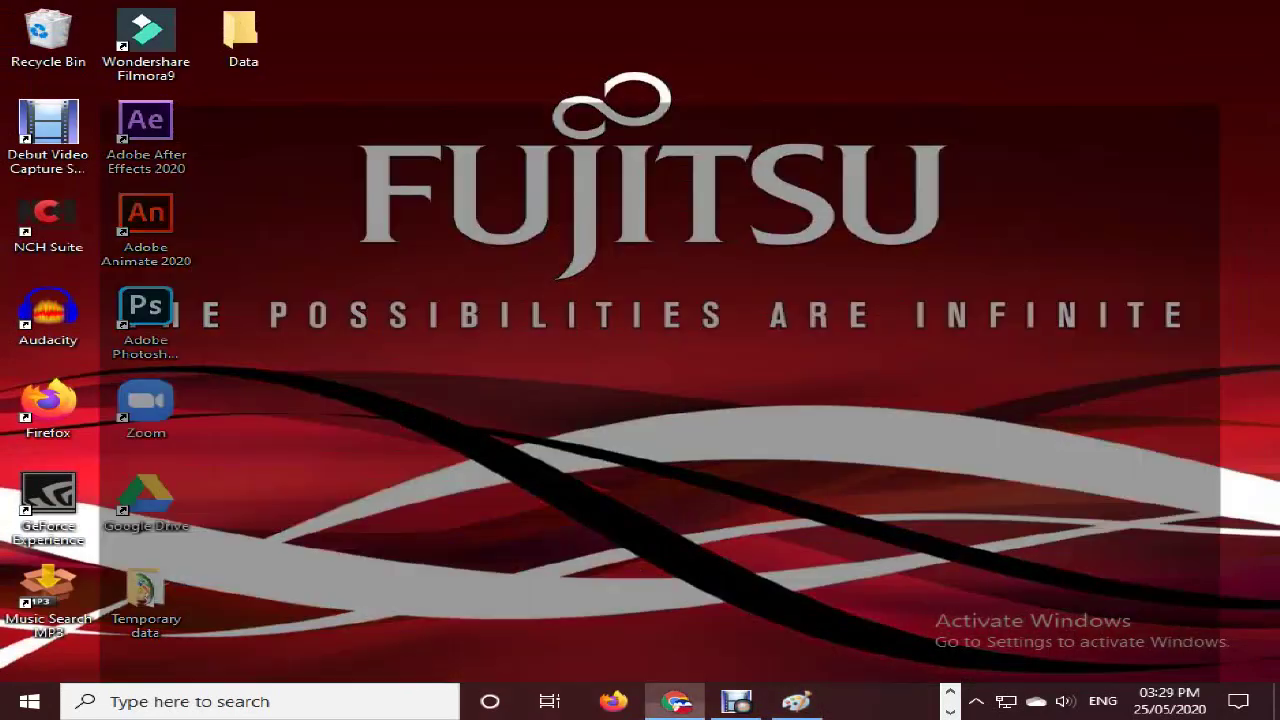
{"action": "left_click", "coordinate": [676, 701]}
{"action": "left_click", "coordinate": [336, 15]}
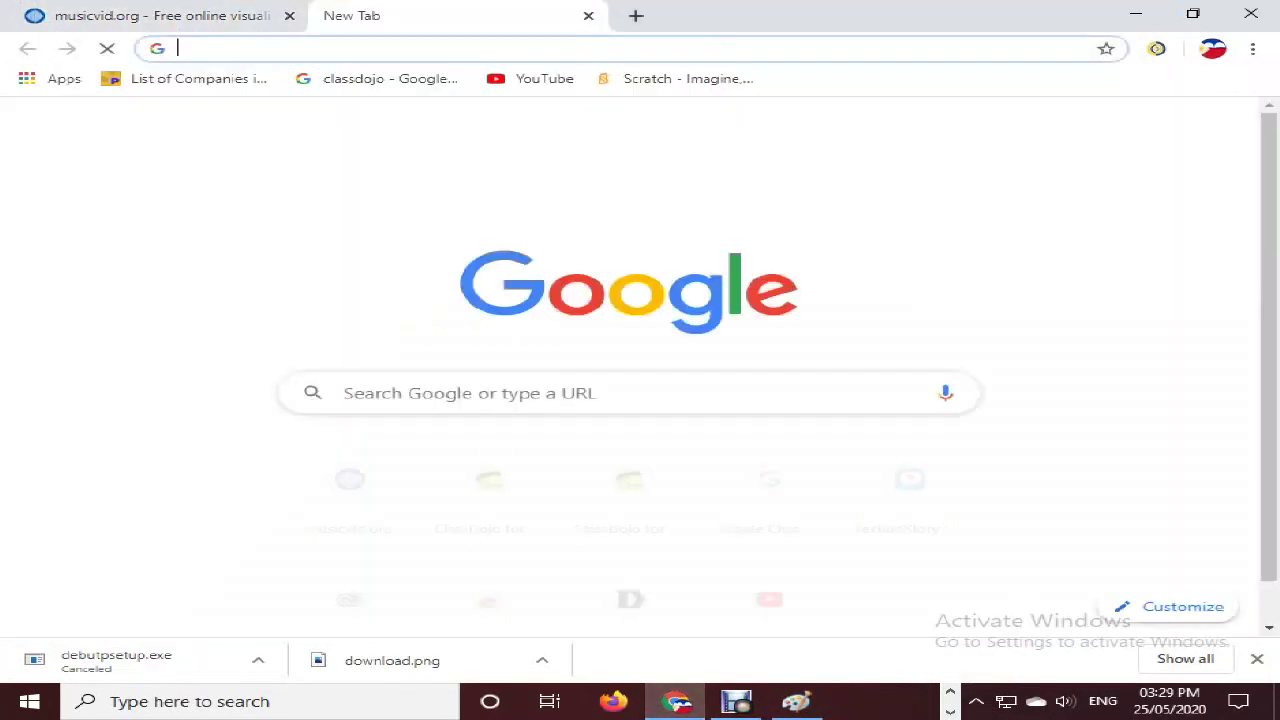
Step: Search Google for "8 point star" and show the image results
{"action": "type", "text": "8 "}
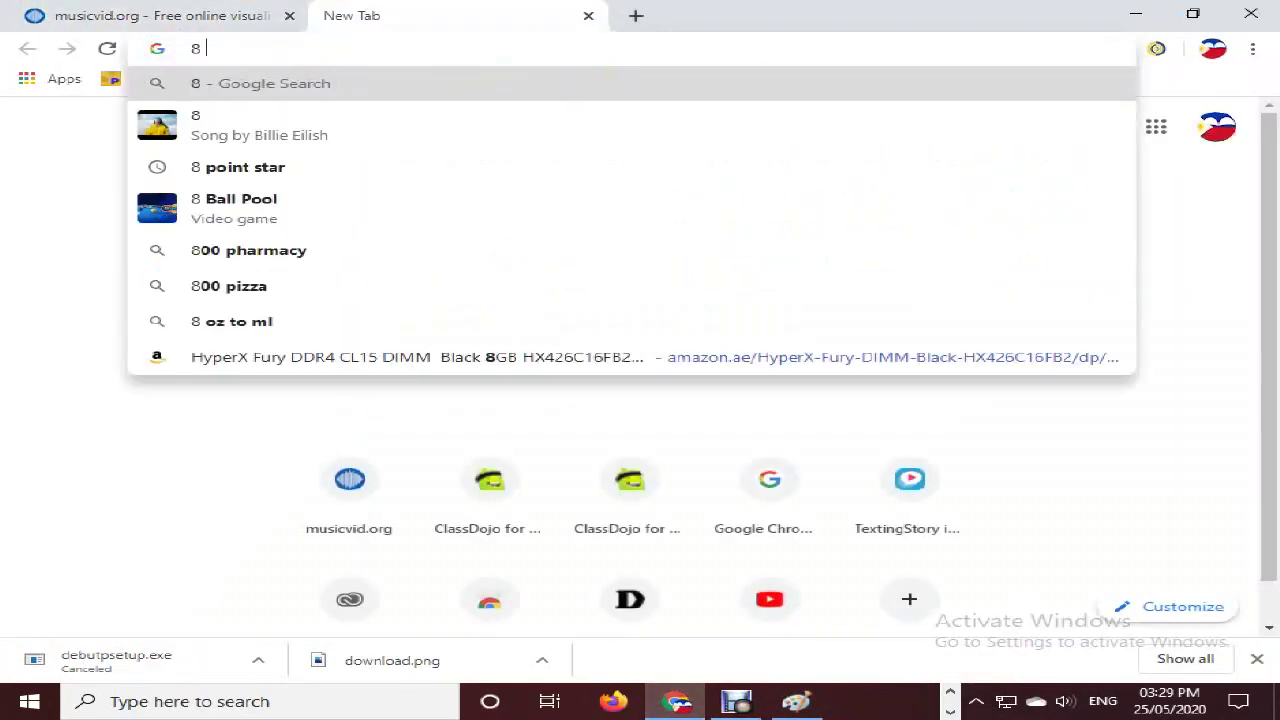
{"action": "type", "text": "point star"}
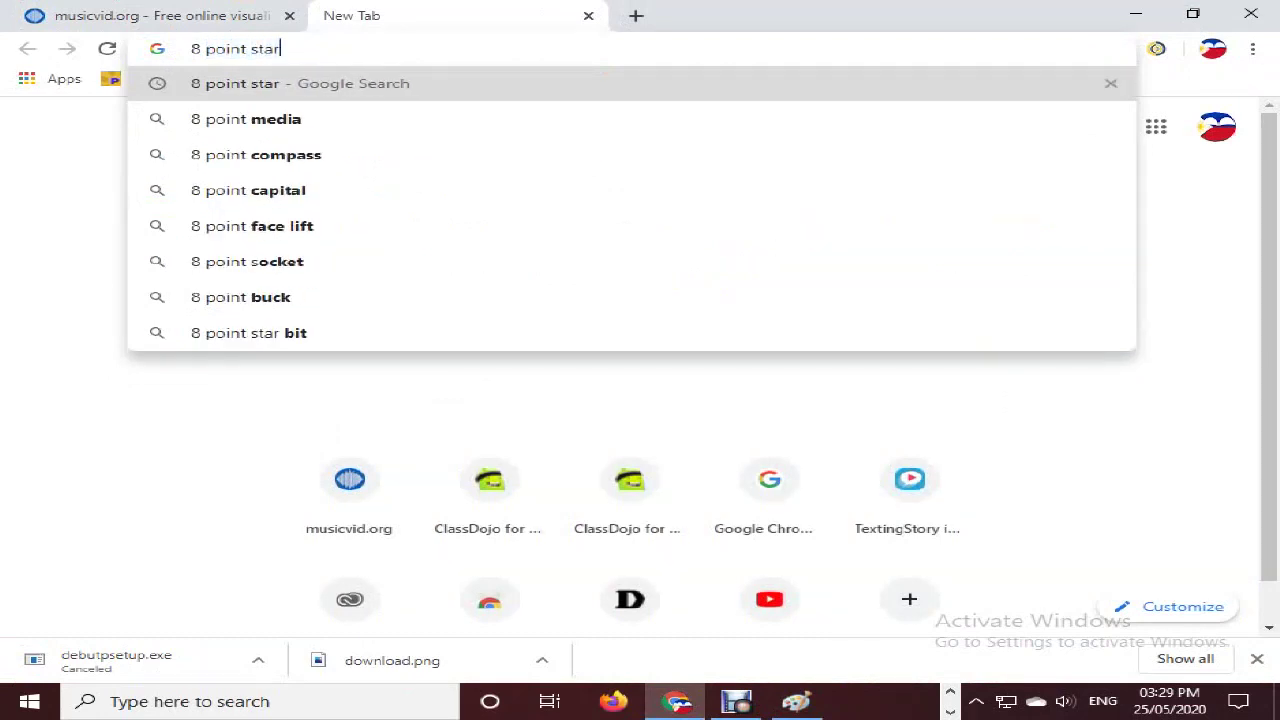
{"action": "key", "text": "Return"}
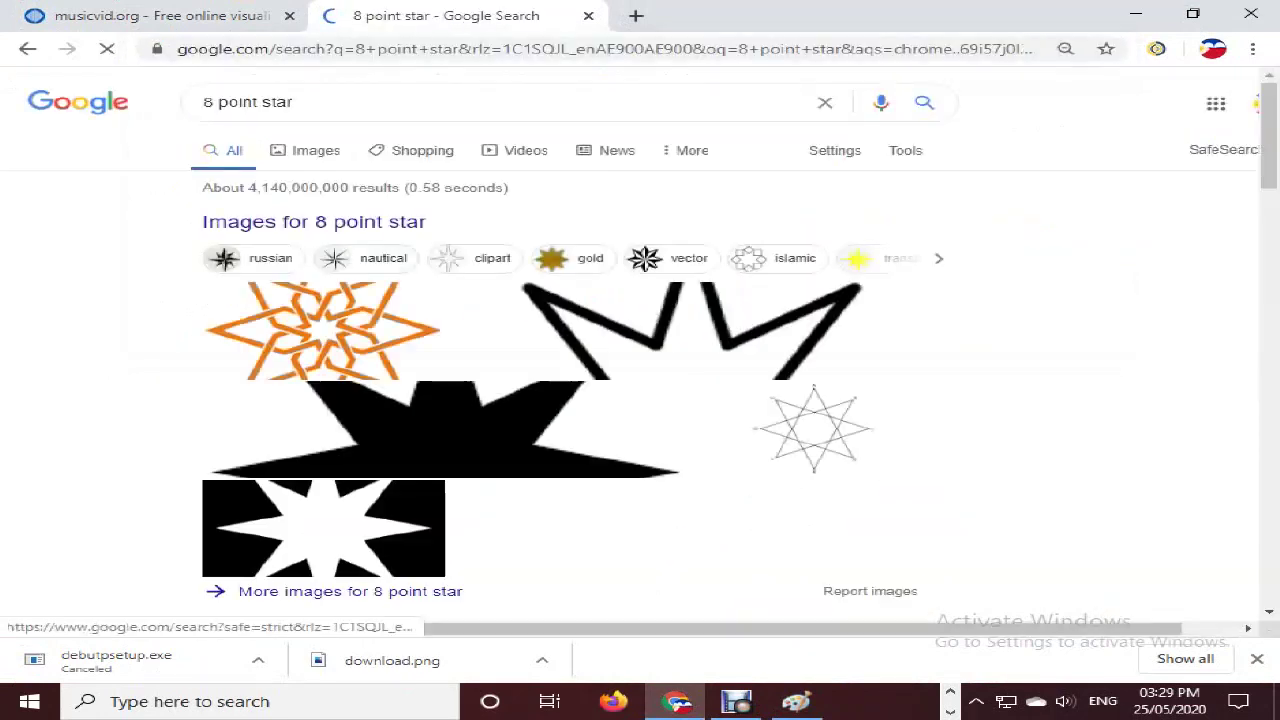
{"action": "left_click", "coordinate": [314, 149]}
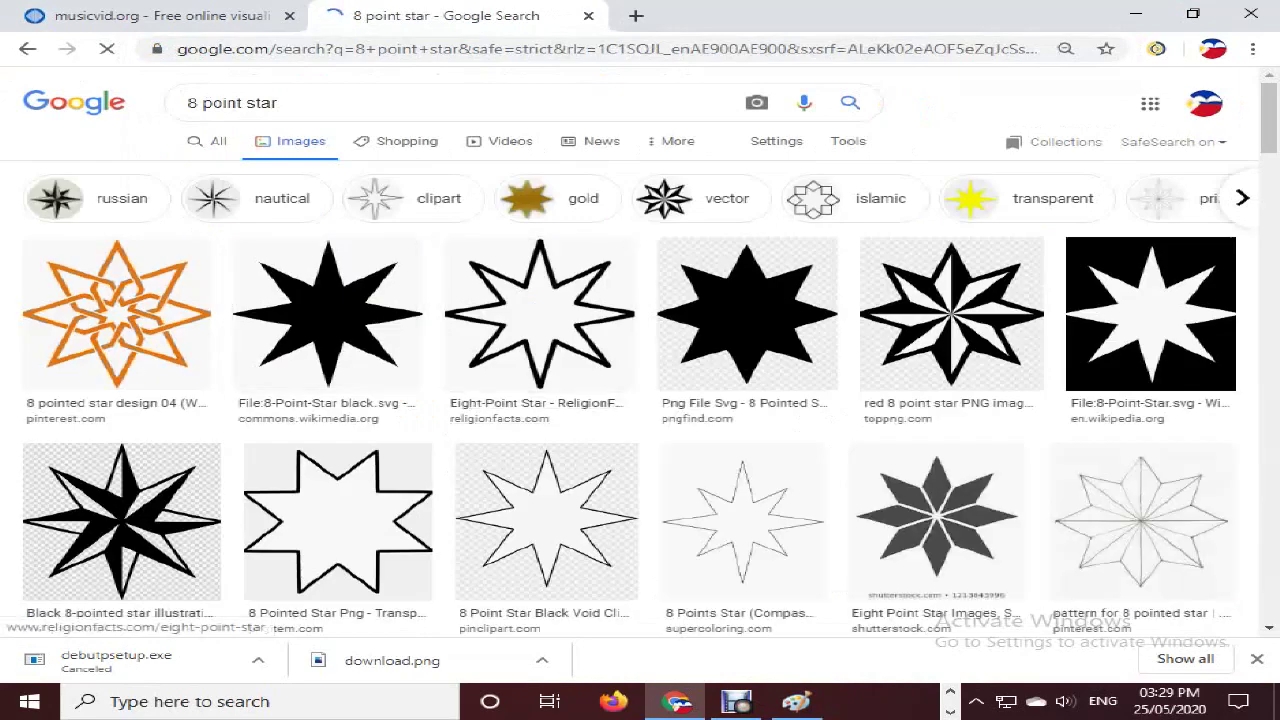
Step: Copy the black-outlined Eight-Point Star image from the ReligionFacts result and switch back to Paint
{"action": "right_click", "coordinate": [532, 310]}
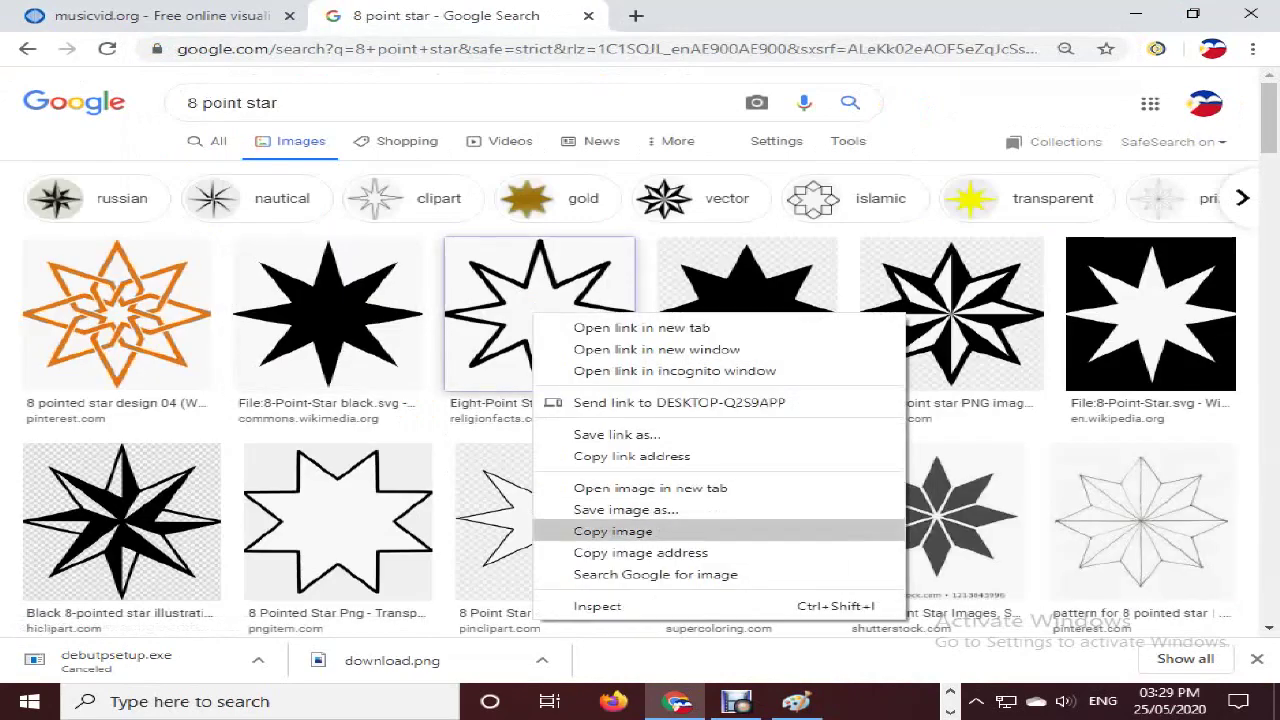
{"action": "left_click", "coordinate": [600, 529]}
{"action": "left_click", "coordinate": [796, 701]}
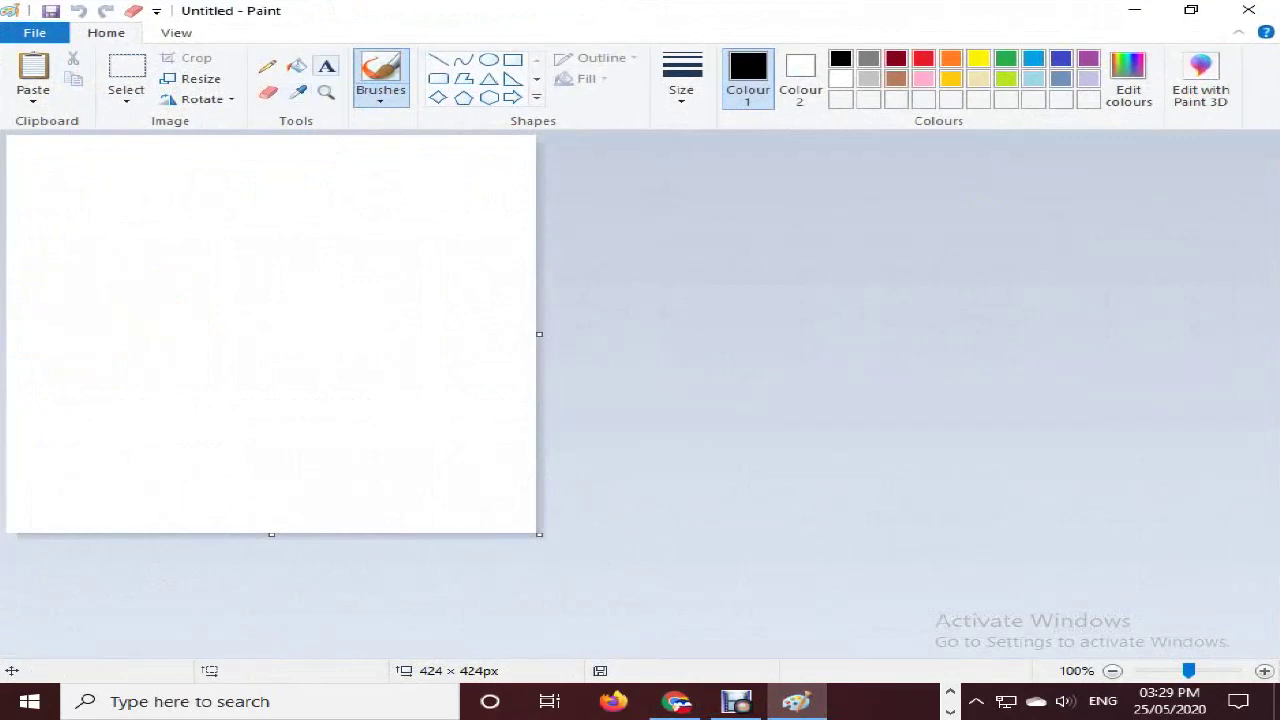
Step: Add the bold black text "Ctrl + V" in the upper right part of the blank canvas
{"action": "left_click", "coordinate": [326, 66]}
{"action": "left_click", "coordinate": [342, 192]}
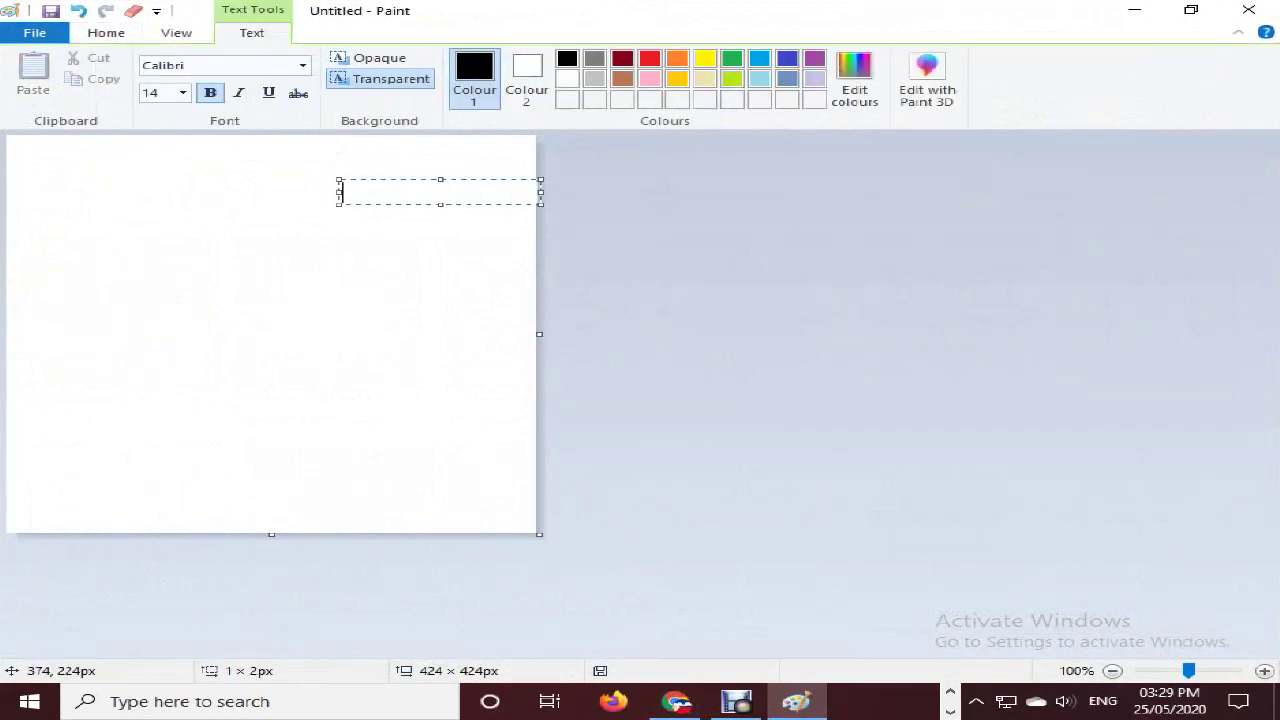
{"action": "type", "text": "Ctrl + V"}
{"action": "left_click", "coordinate": [473, 381]}
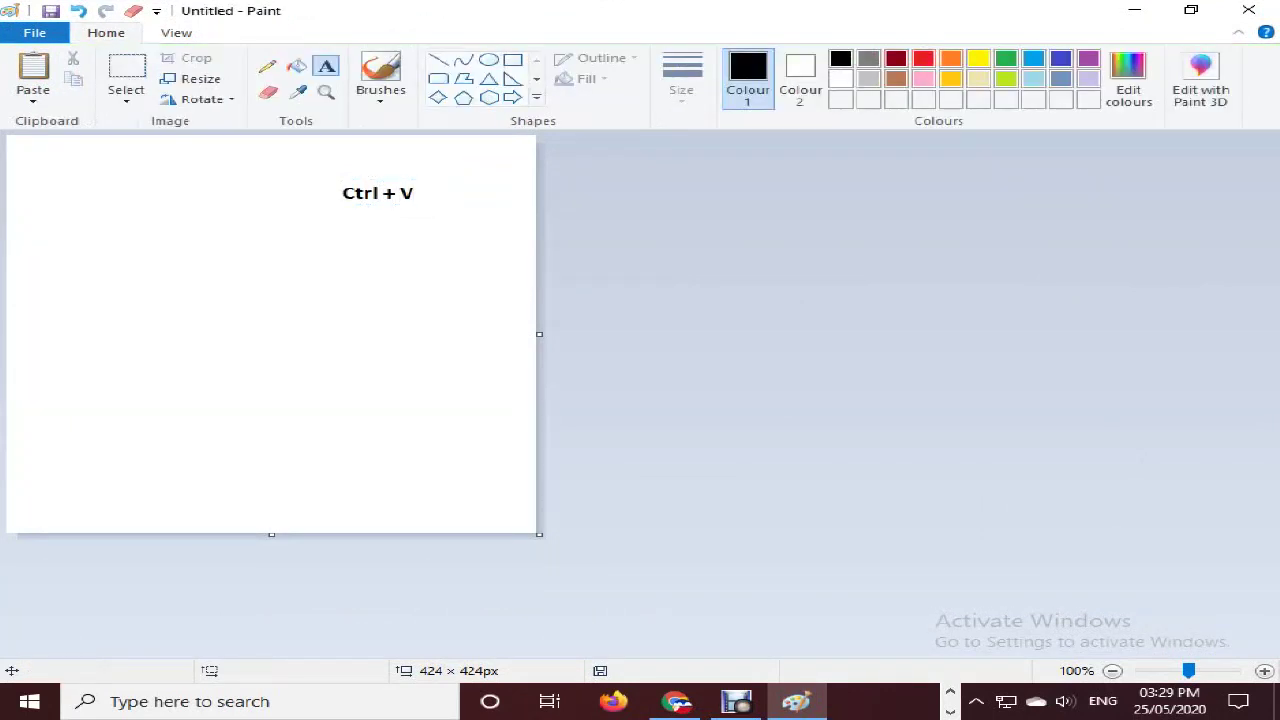
Step: Paste the copied star beside the text and erase the "Ctrl + V" text
{"action": "key", "text": "ctrl+v"}
{"action": "mouse_move", "coordinate": [198, 254]}
{"action": "left_mouse_down"}
{"action": "mouse_move", "coordinate": [223, 286]}
{"action": "mouse_move", "coordinate": [222, 262]}
{"action": "left_mouse_up"}
{"action": "left_click", "coordinate": [382, 196]}
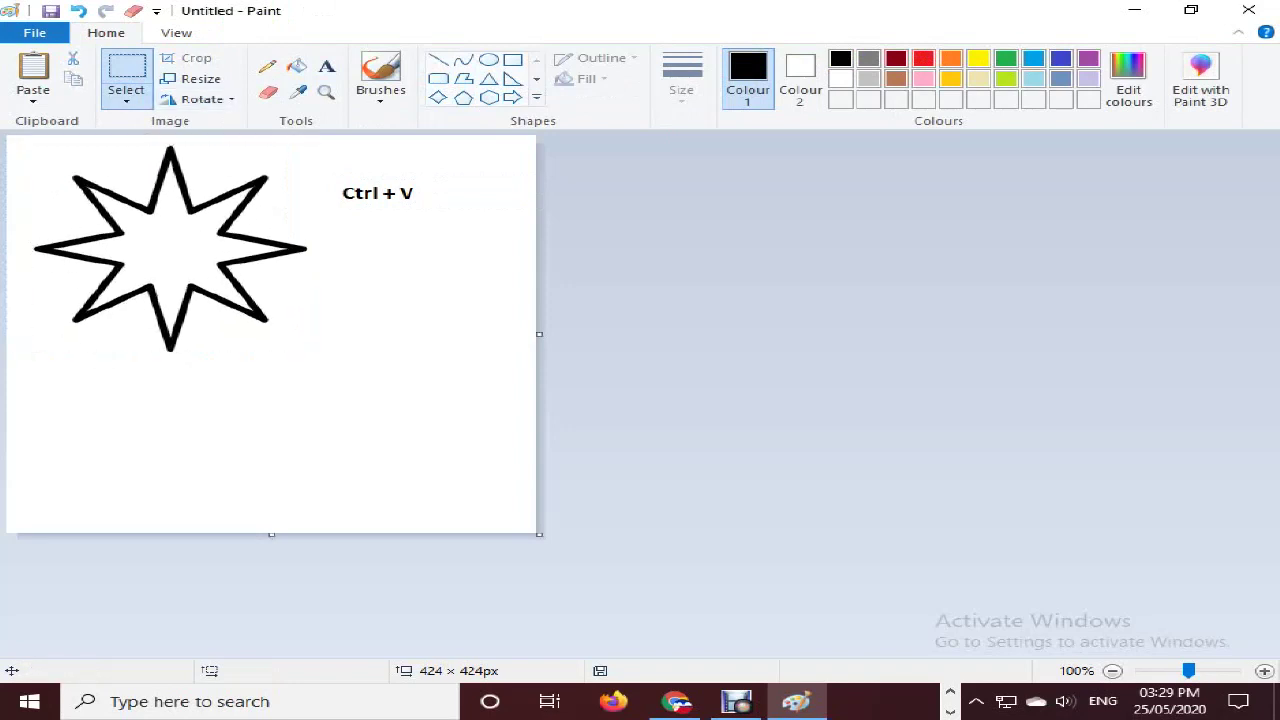
{"action": "left_click", "coordinate": [267, 92]}
{"action": "mouse_move", "coordinate": [337, 169]}
{"action": "left_mouse_down"}
{"action": "mouse_move", "coordinate": [339, 217]}
{"action": "mouse_move", "coordinate": [347, 180]}
{"action": "mouse_move", "coordinate": [363, 201]}
{"action": "mouse_move", "coordinate": [387, 155]}
{"action": "mouse_move", "coordinate": [400, 204]}
{"action": "mouse_move", "coordinate": [415, 190]}
{"action": "mouse_move", "coordinate": [392, 174]}
{"action": "mouse_move", "coordinate": [370, 199]}
{"action": "left_mouse_up"}
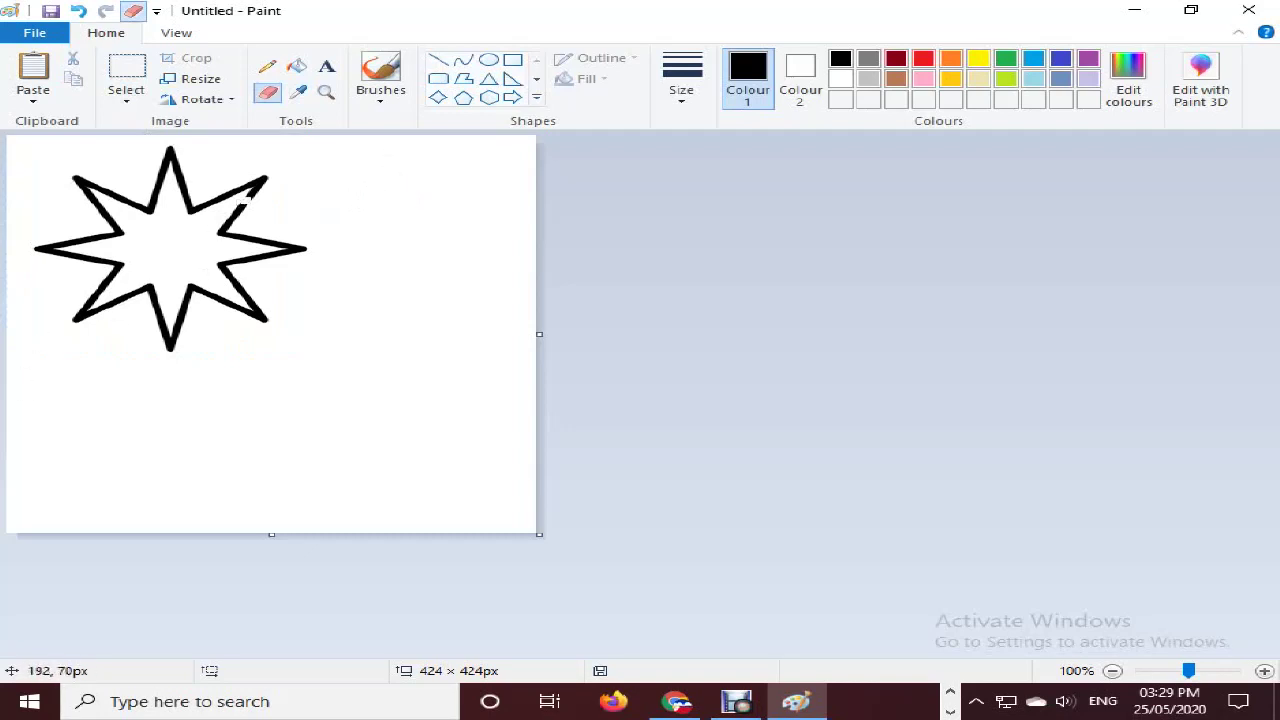
Step: Undo the erasing, the pasted star and the text until the canvas is blank
{"action": "key", "text": "ctrl+z"}
{"action": "key", "text": "ctrl+z"}
{"action": "key", "text": "ctrl+z"}
{"action": "key", "text": "ctrl+z"}
{"action": "key", "text": "ctrl+z"}
{"action": "key", "text": "ctrl+z"}
{"action": "key", "text": "ctrl+z"}
{"action": "key", "text": "ctrl+z"}
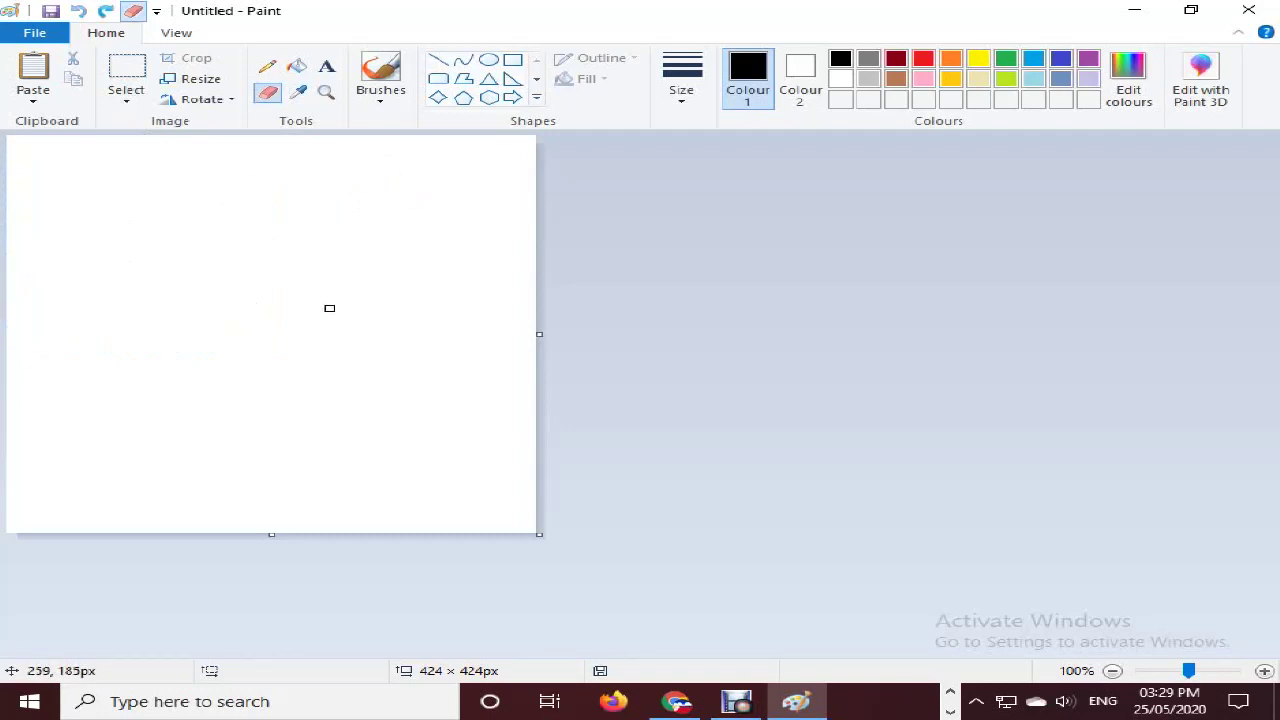
Step: Paste the copied star and enlarge it to fill the whole canvas, about 424 × 425 px
{"action": "key", "text": "ctrl+v"}
{"action": "left_click_drag", "start_coordinate": [288, 346], "coordinate": [536, 534]}
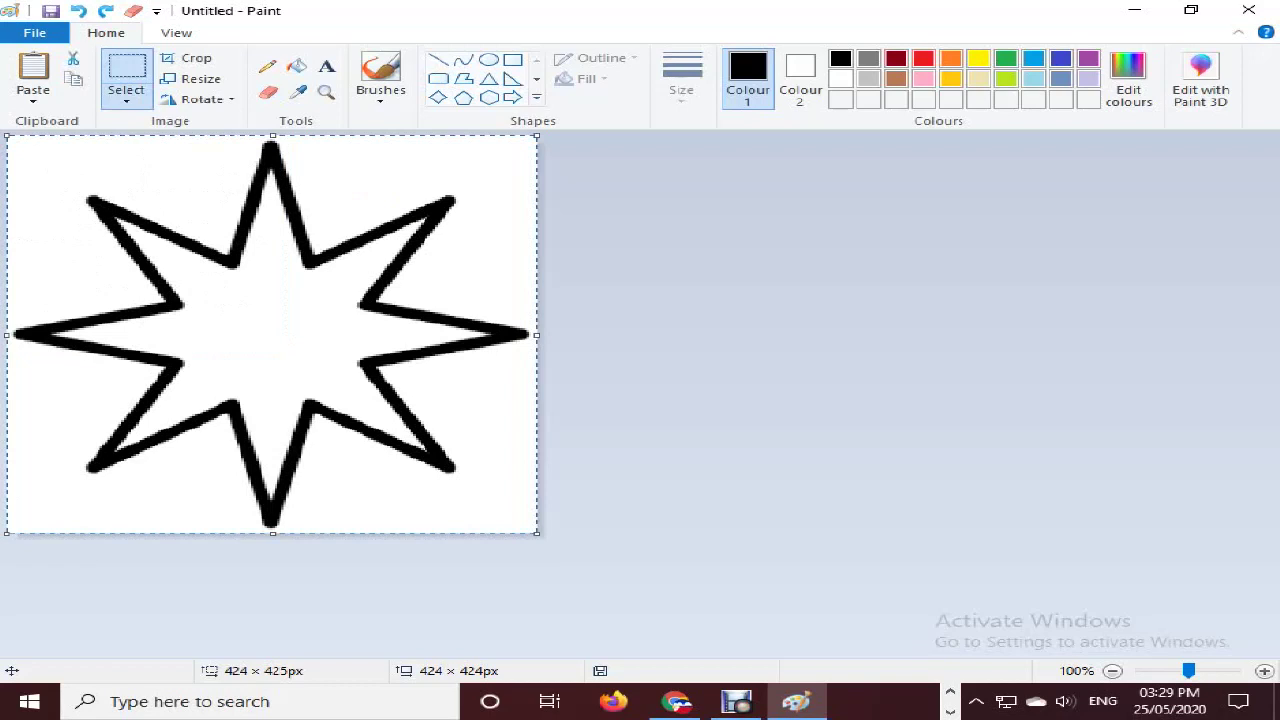
{"action": "left_click", "coordinate": [34, 32]}
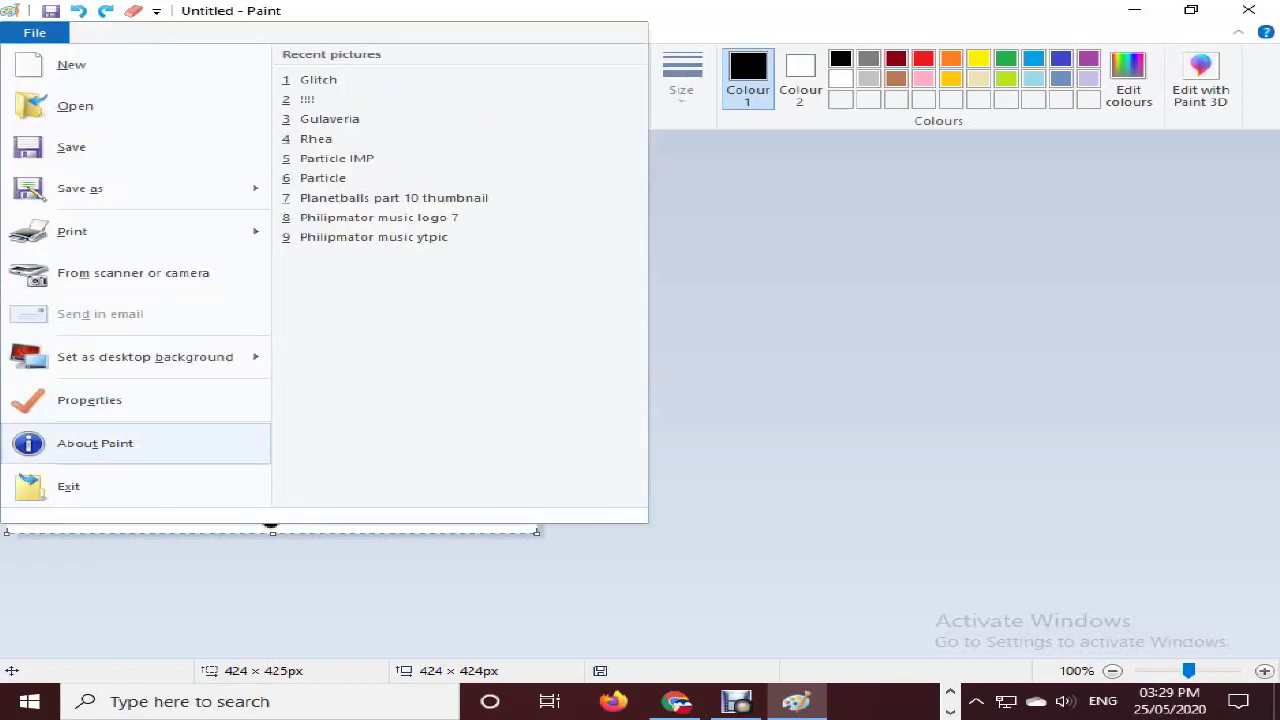
{"action": "left_click", "coordinate": [80, 188]}
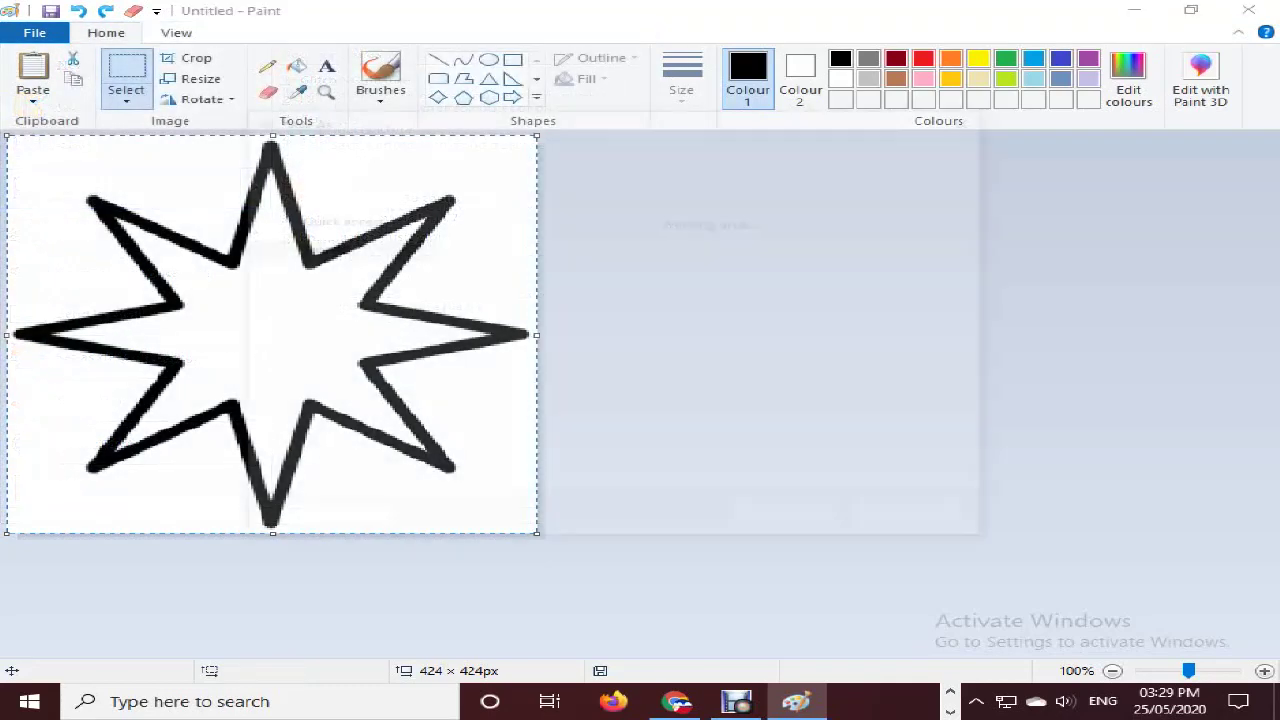
{"action": "key", "text": "BackSpace"}
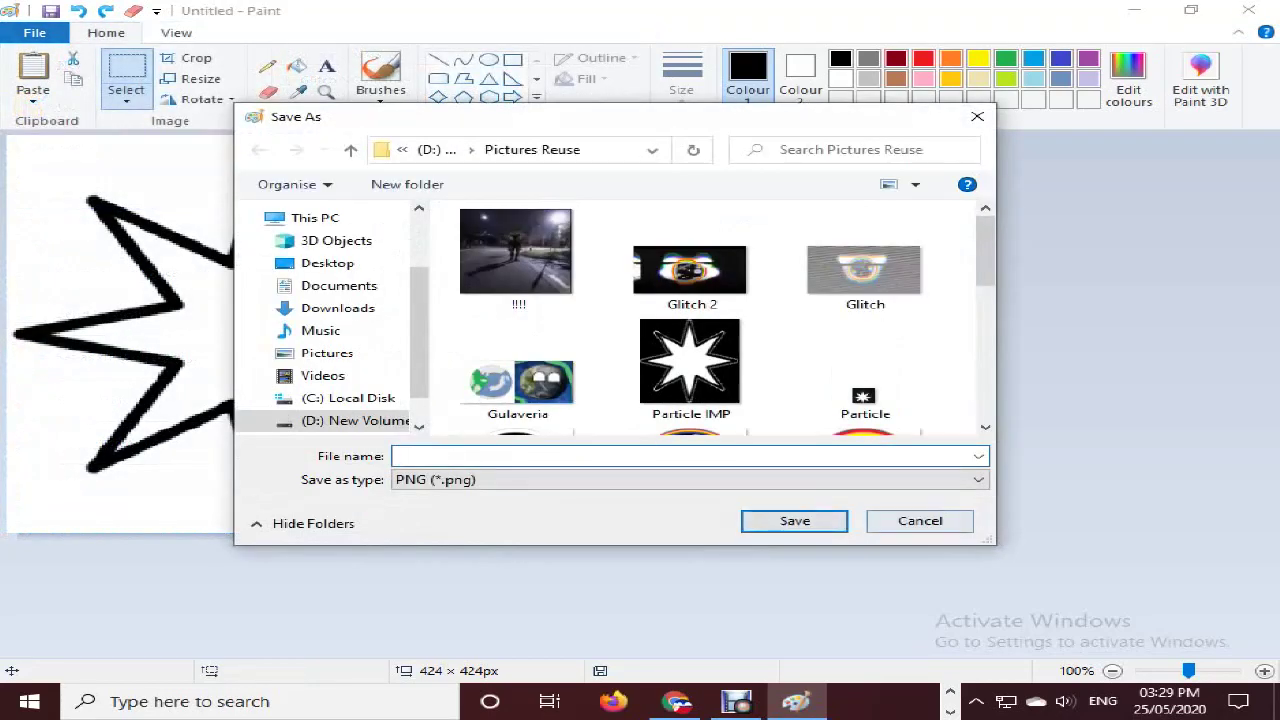
{"action": "left_click", "coordinate": [920, 520]}
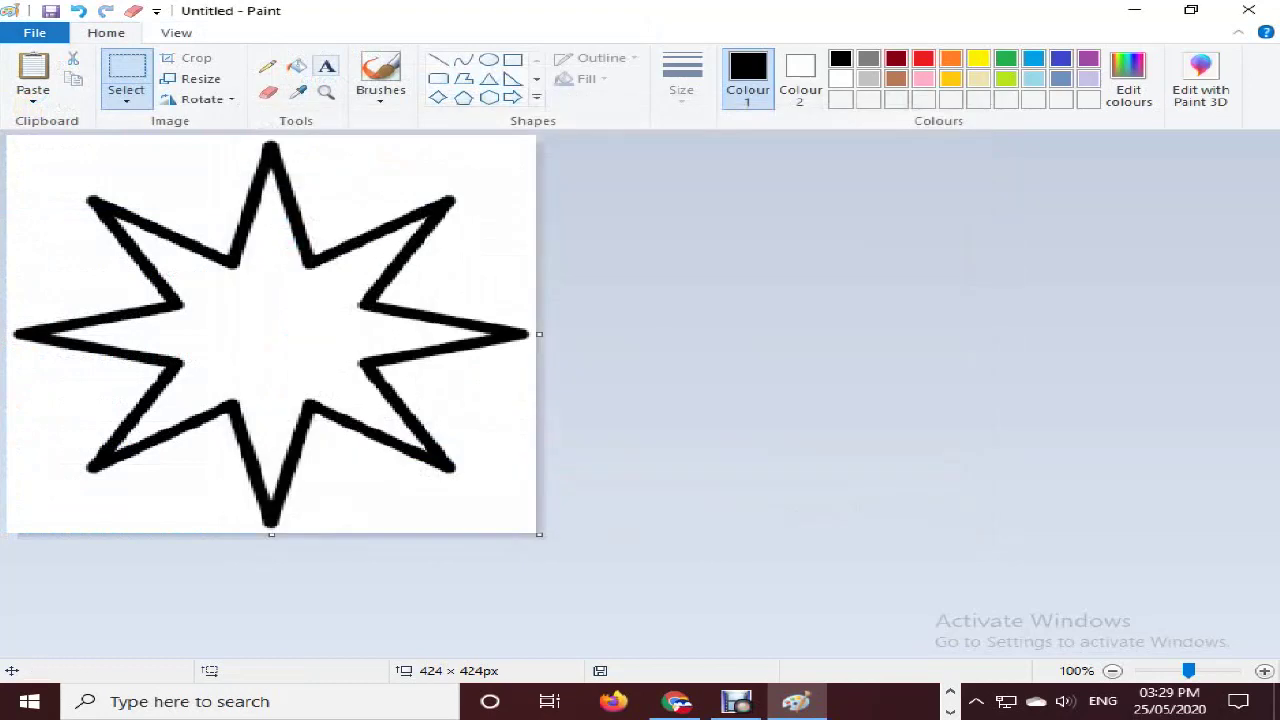
Step: Fill the white background outside the star's outline with black
{"action": "left_click", "coordinate": [296, 65]}
{"action": "left_click", "coordinate": [404, 218]}
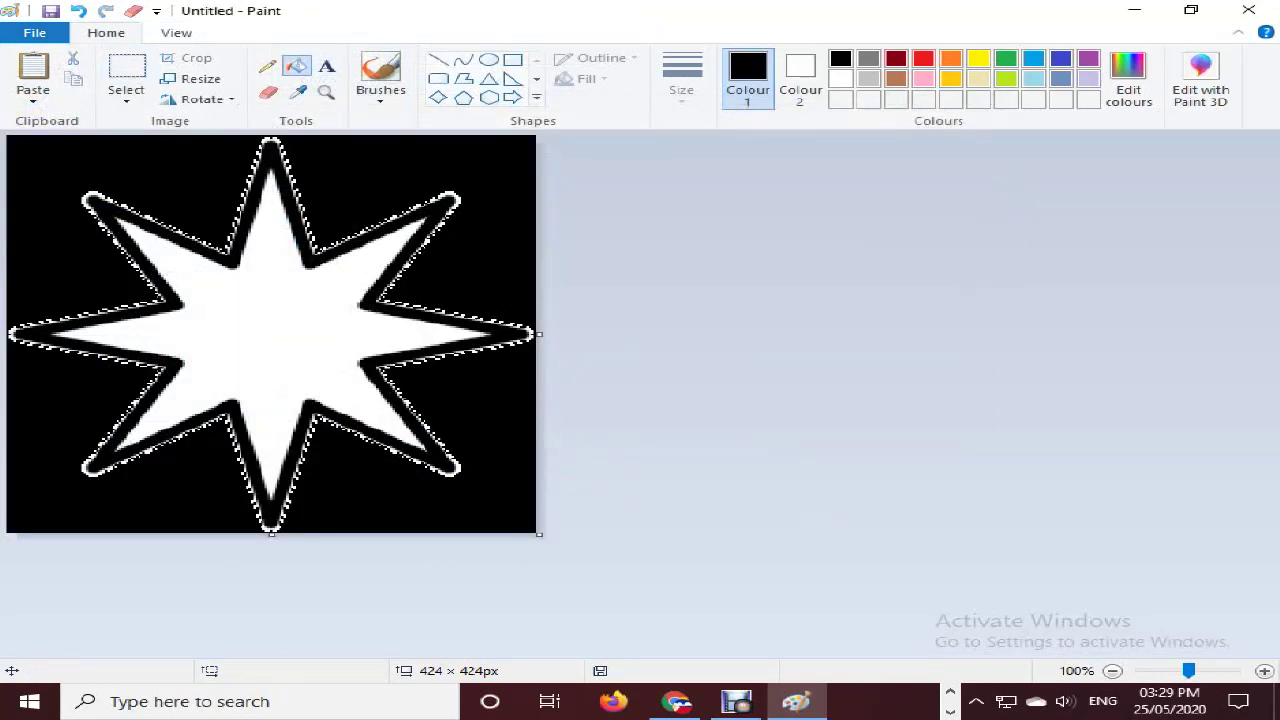
Step: Save the picture as a PNG named "Particle ." in the Pictures Reuse folder
{"action": "left_click", "coordinate": [34, 32]}
{"action": "left_click", "coordinate": [118, 180]}
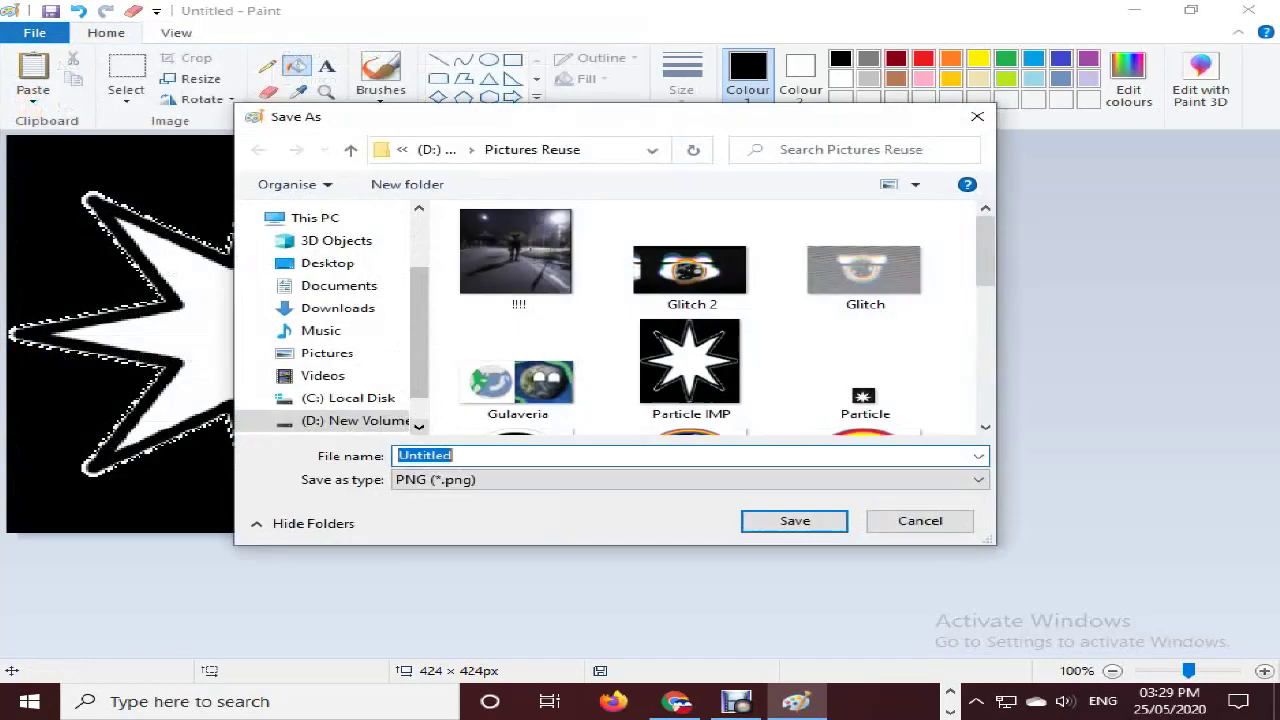
{"action": "key", "text": "BackSpace"}
{"action": "type", "text": "Part"}
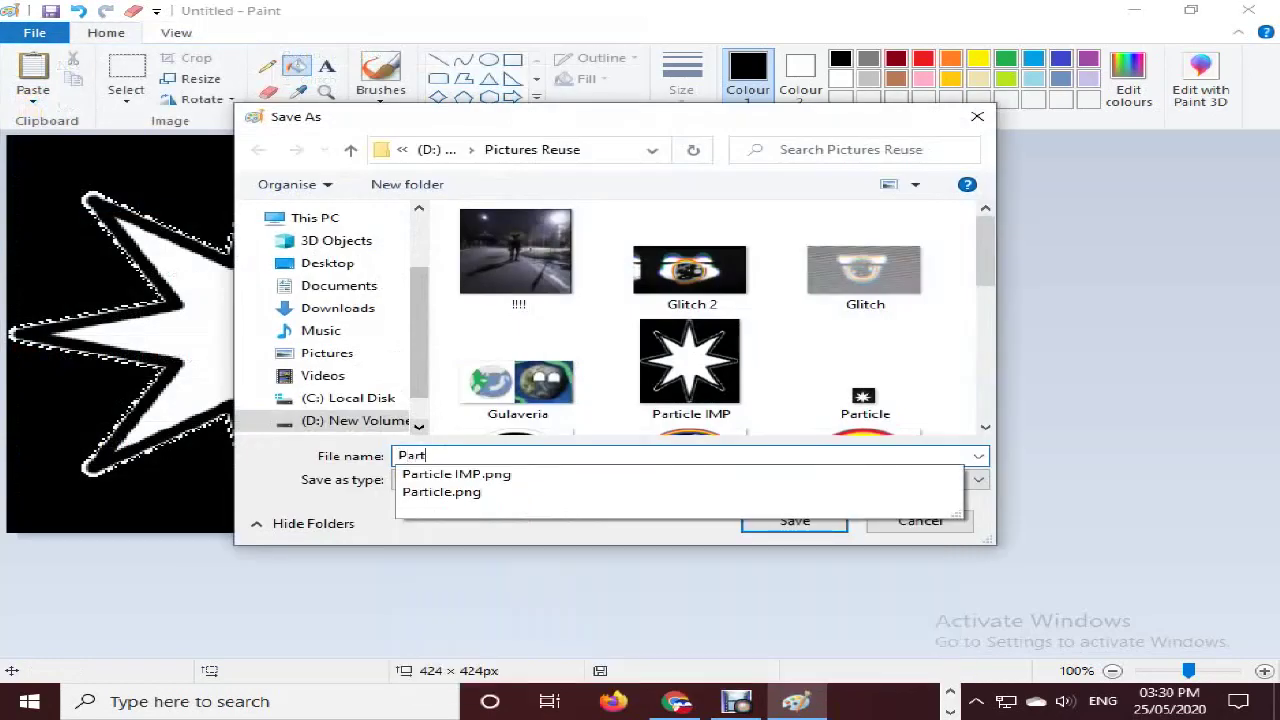
{"action": "type", "text": "icle "}
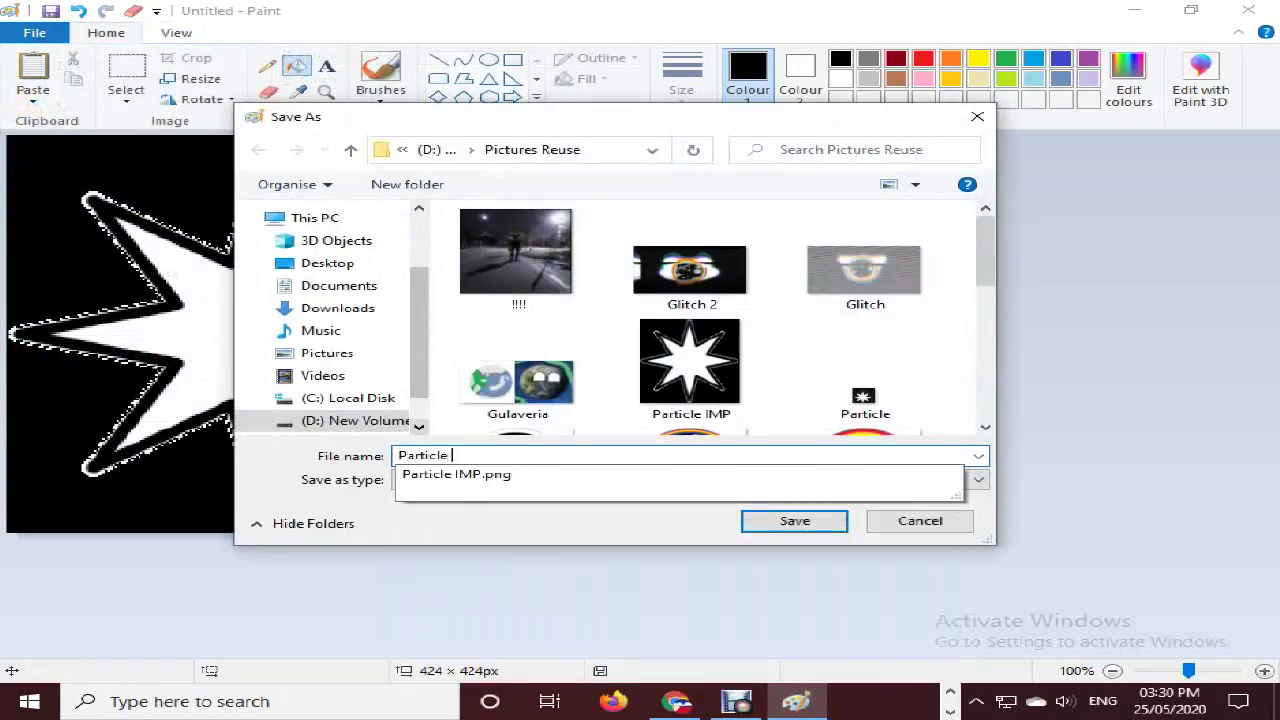
{"action": "type", "text": "."}
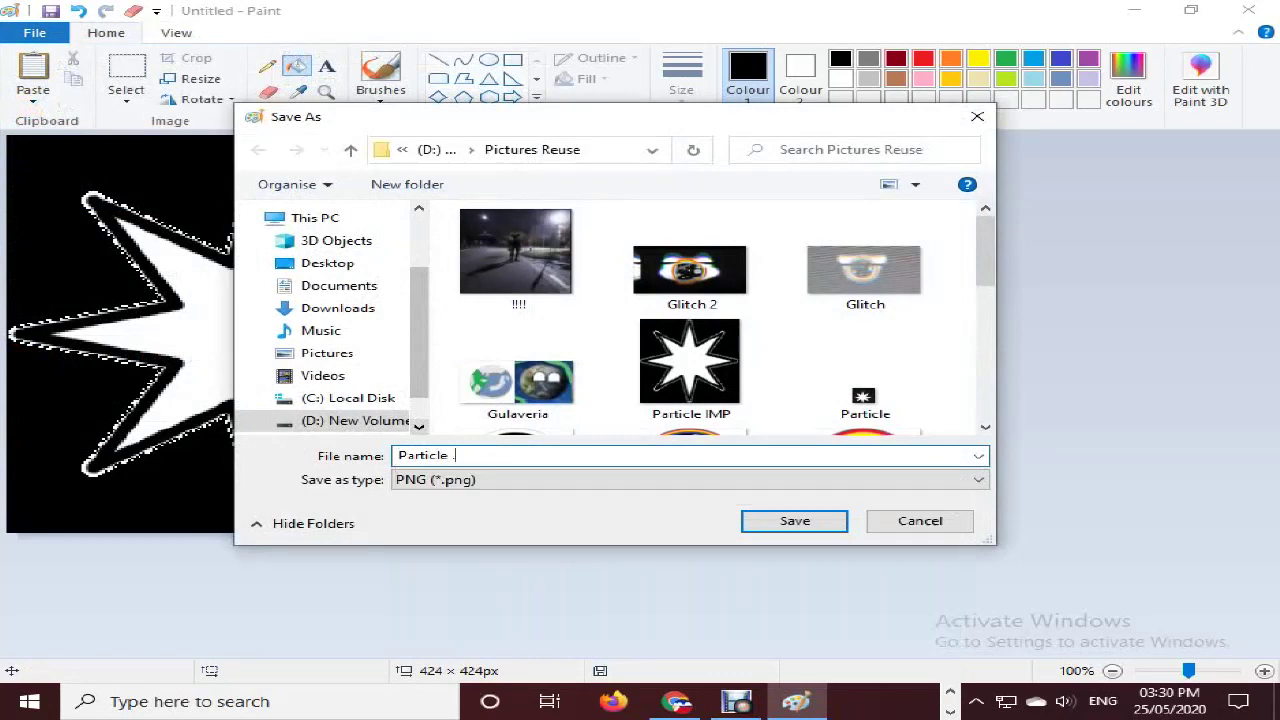
{"action": "left_click", "coordinate": [795, 521]}
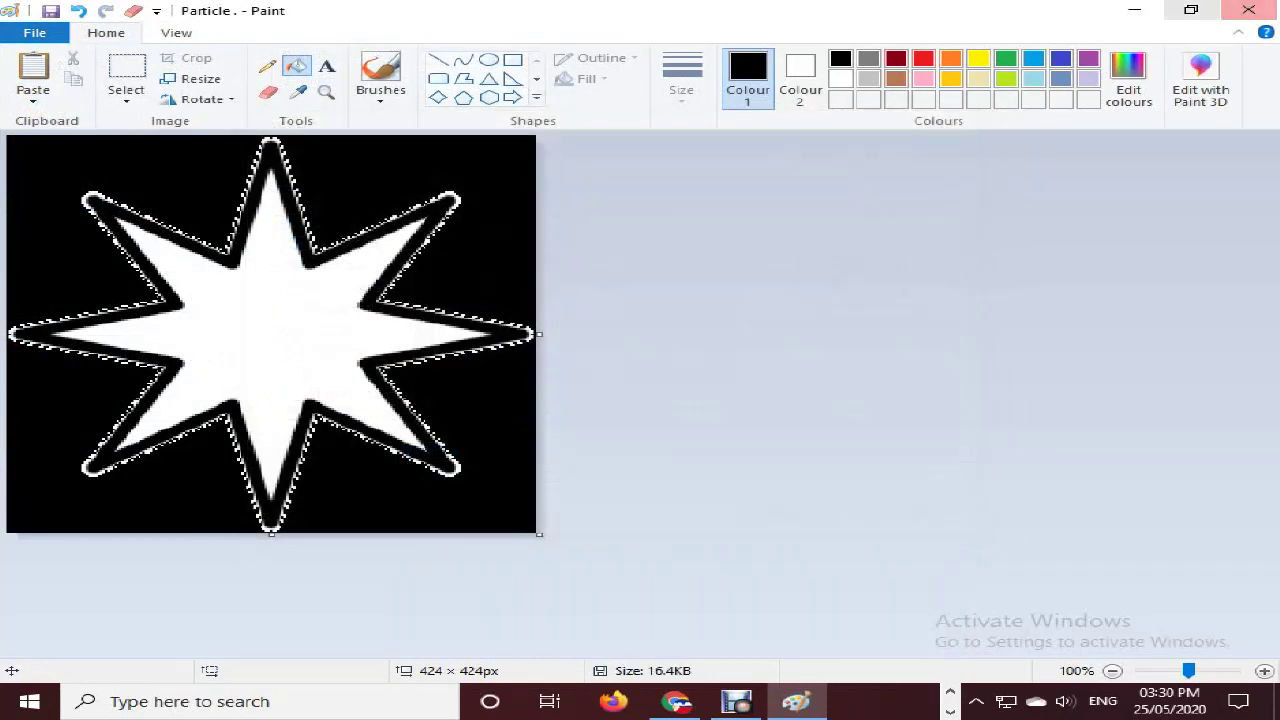
Step: Switch to the musicvid.org editor in Chrome and load the "Particle ." file as the Particles layer's particle image
{"action": "left_click", "coordinate": [1135, 11]}
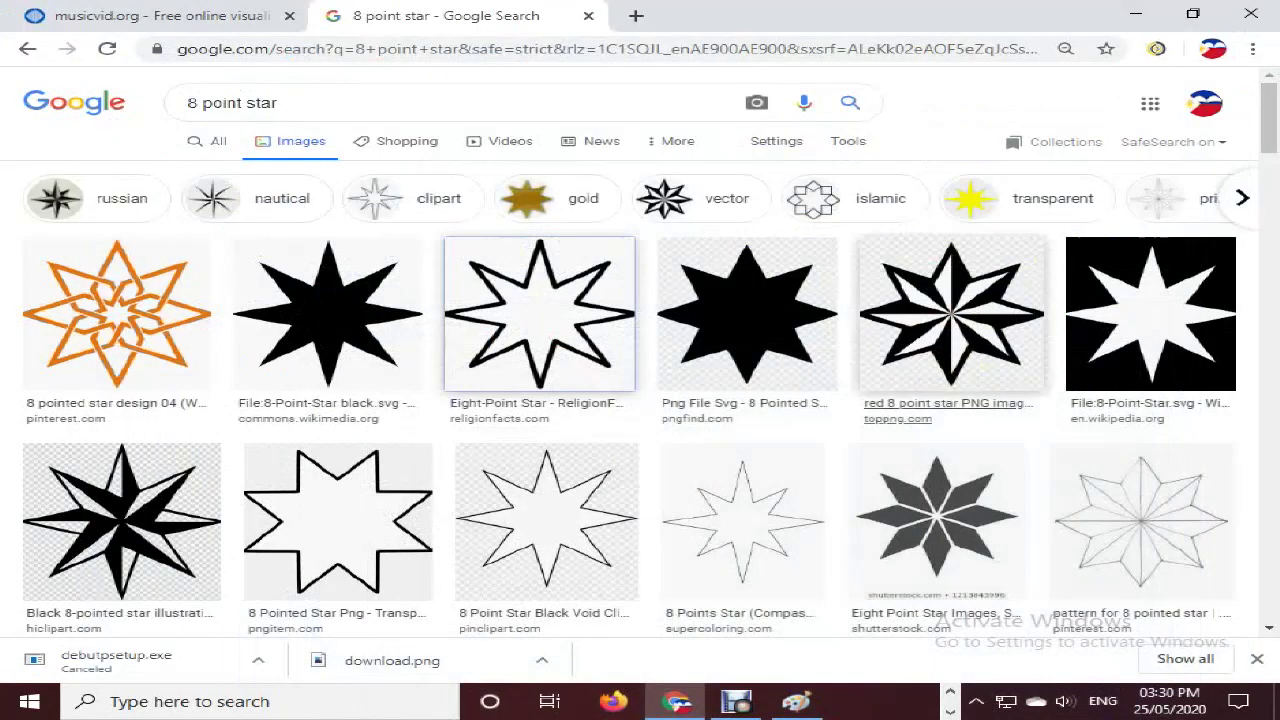
{"action": "left_click", "coordinate": [150, 15]}
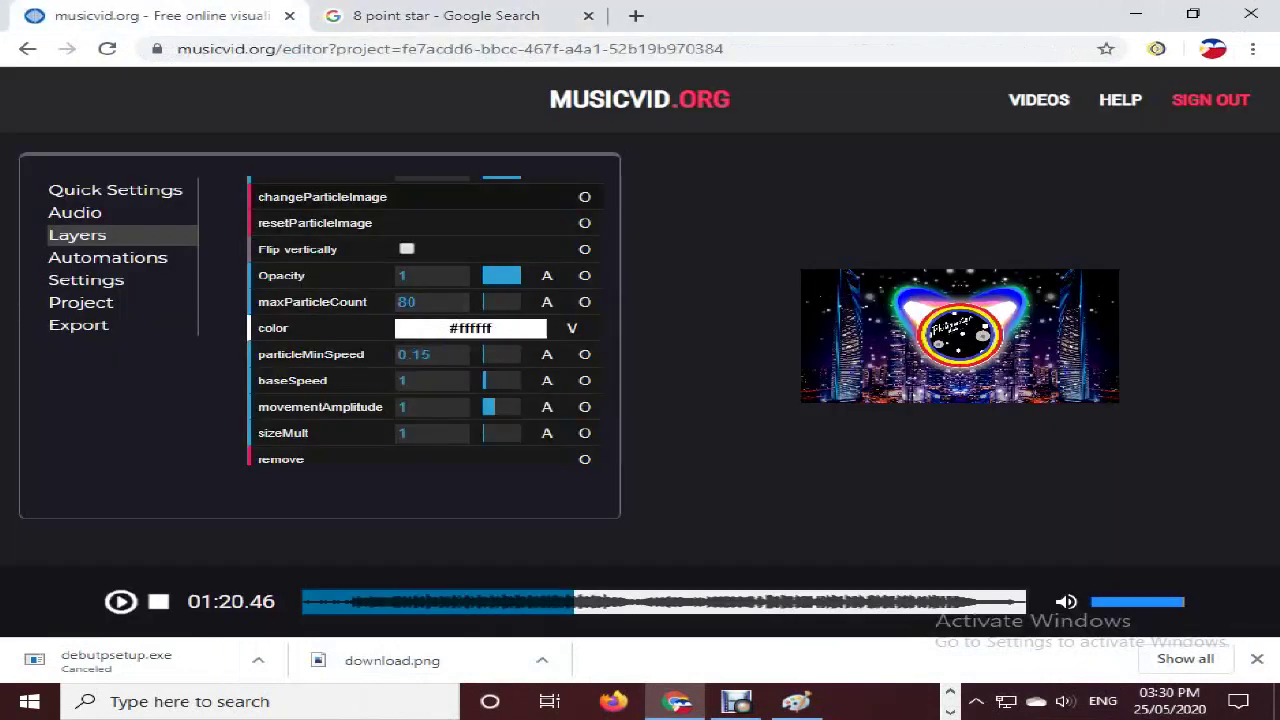
{"action": "scroll", "coordinate": [425, 320], "scroll_direction": "up", "scroll_amount": 1}
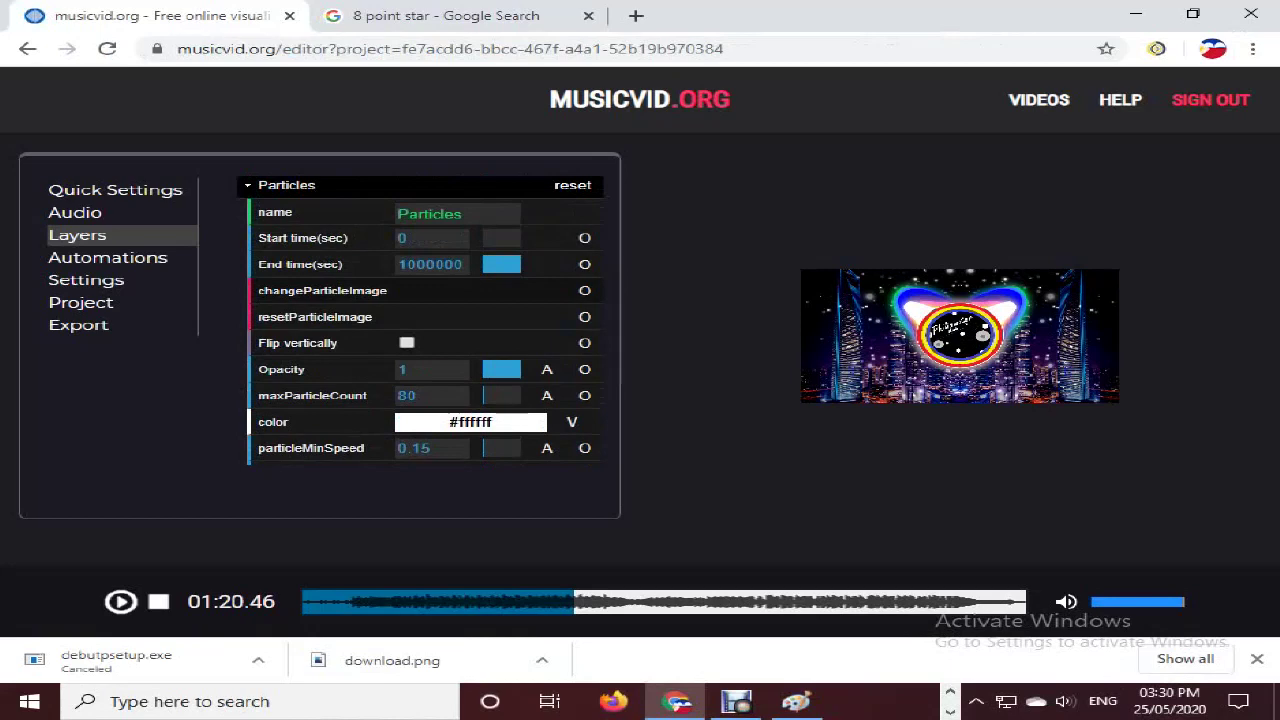
{"action": "left_click", "coordinate": [340, 291]}
{"action": "left_click", "coordinate": [650, 352]}
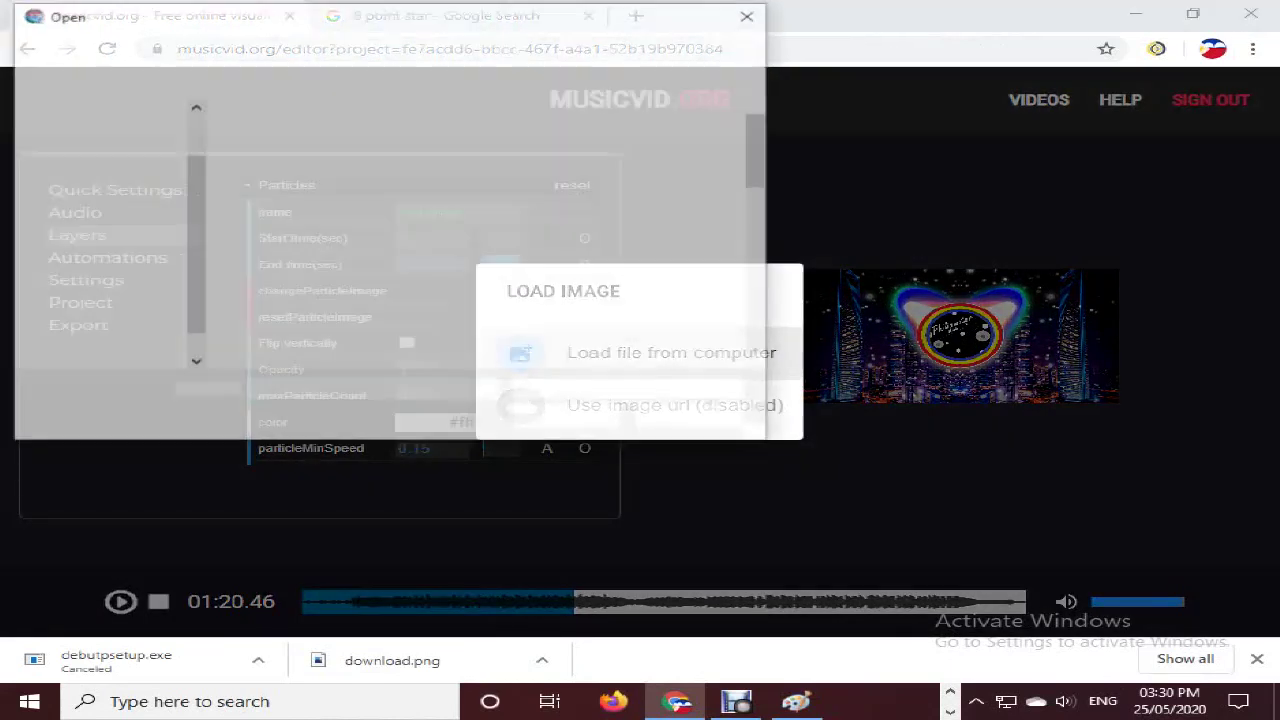
{"action": "scroll", "coordinate": [630, 310], "scroll_direction": "down", "scroll_amount": 1}
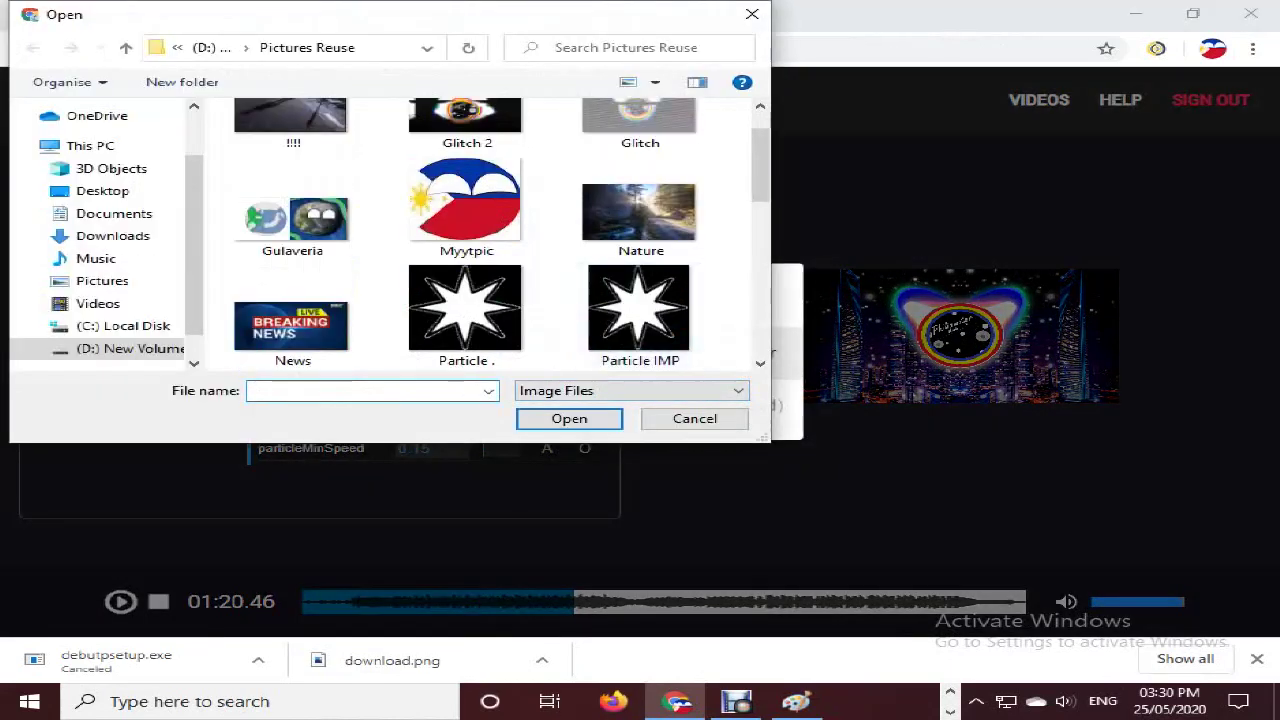
{"action": "double_click", "coordinate": [466, 316]}
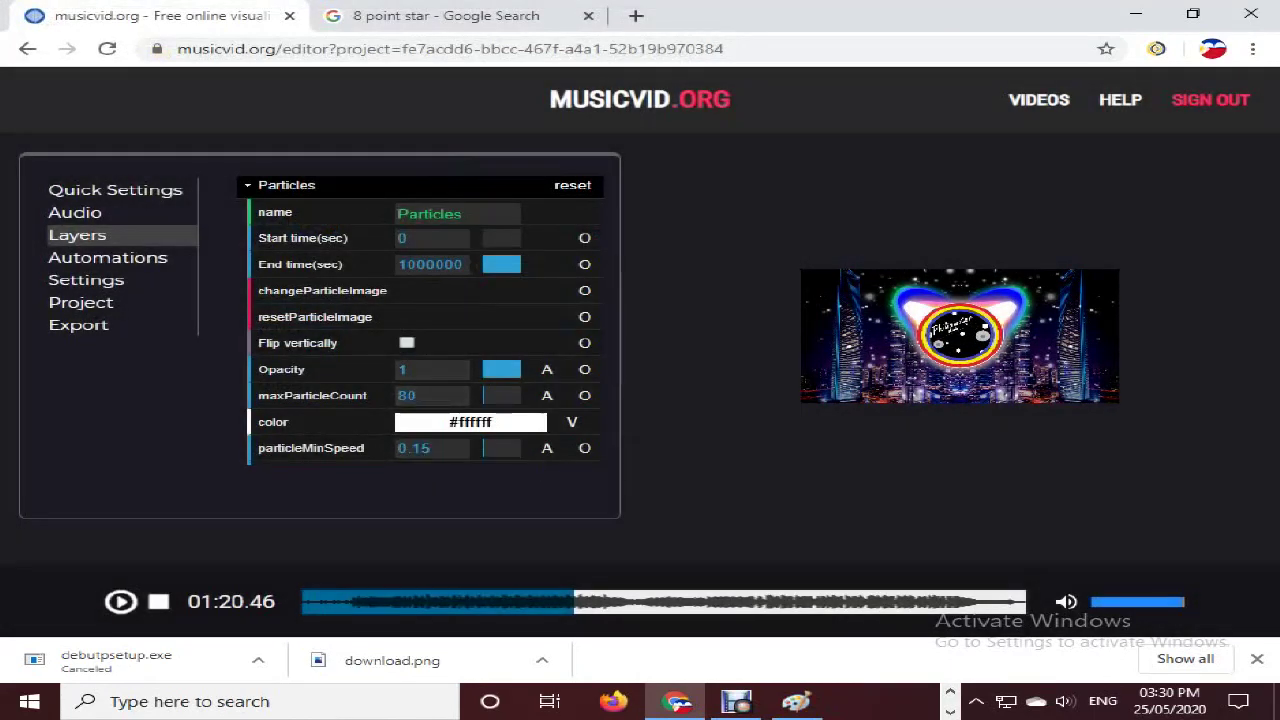
Step: Show the editor in full screen and play a few seconds of the visualizer preview to check the particles
{"action": "key", "text": "F11"}
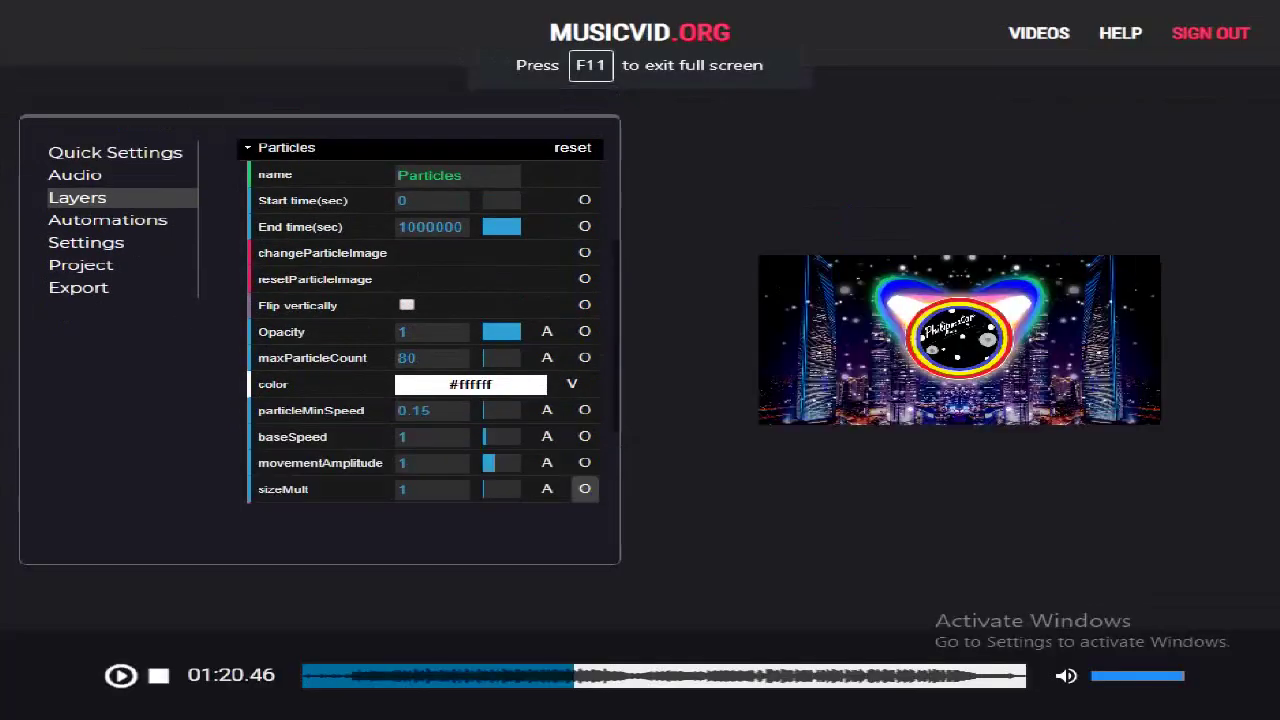
{"action": "key", "text": "space"}
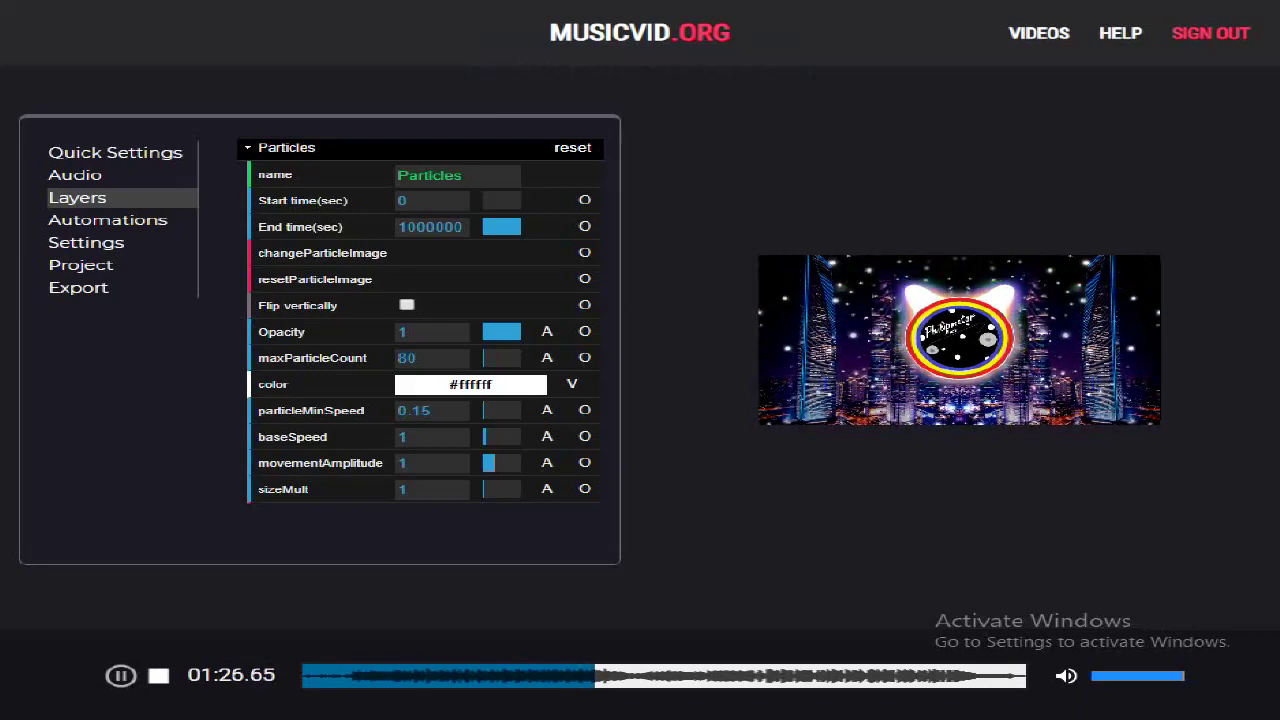
{"action": "key", "text": "space"}
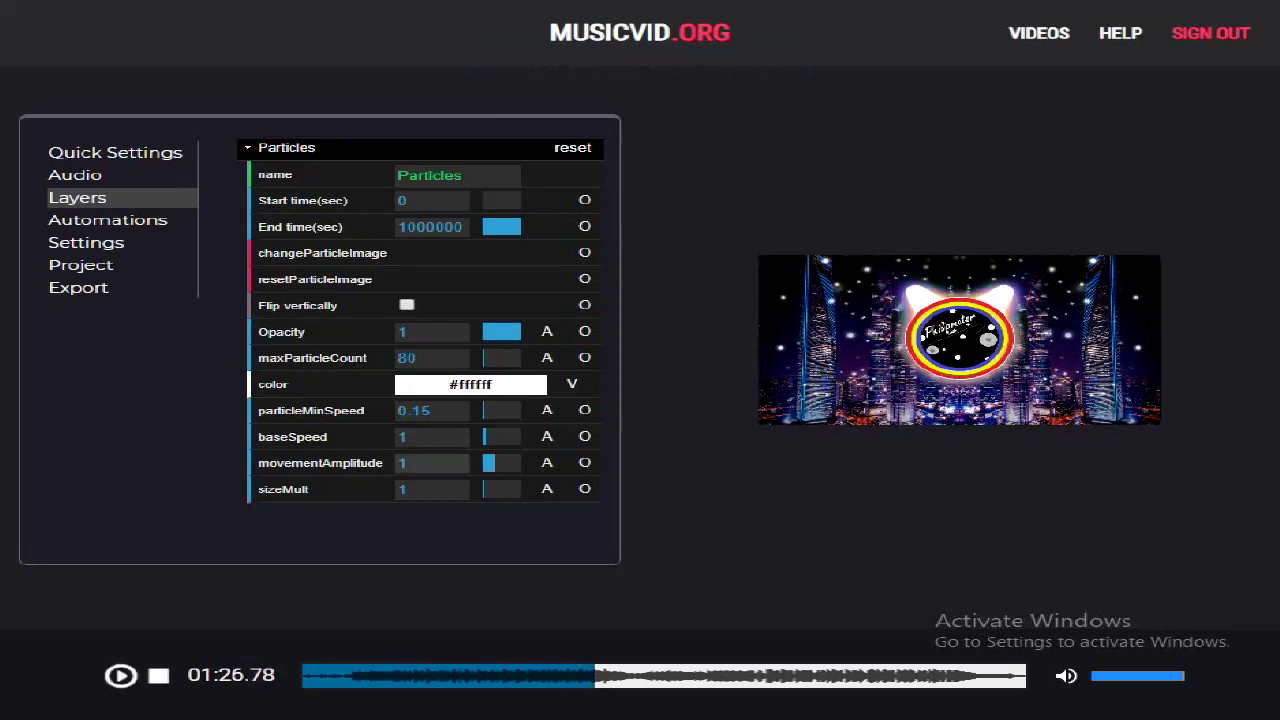
Step: Set the Particles layer's movementAmplitude to 2 and resume the preview playback
{"action": "left_click", "coordinate": [432, 463]}
{"action": "type", "text": "2"}
{"action": "key", "text": "Return"}
{"action": "key", "text": "space"}
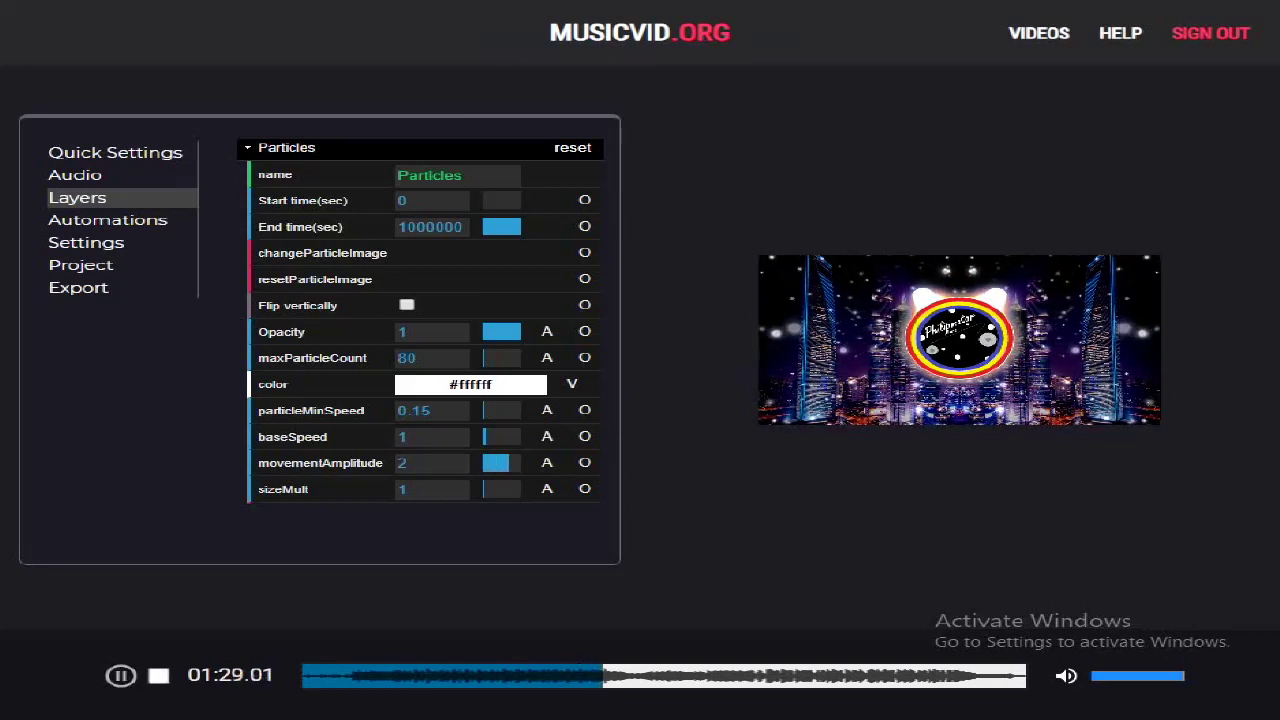
Step: Pause the preview and open the Movement settings of the JSnation item in the canvas scene
{"action": "key", "text": "space"}
{"action": "scroll", "coordinate": [420, 320], "scroll_direction": "up", "scroll_amount": 3}
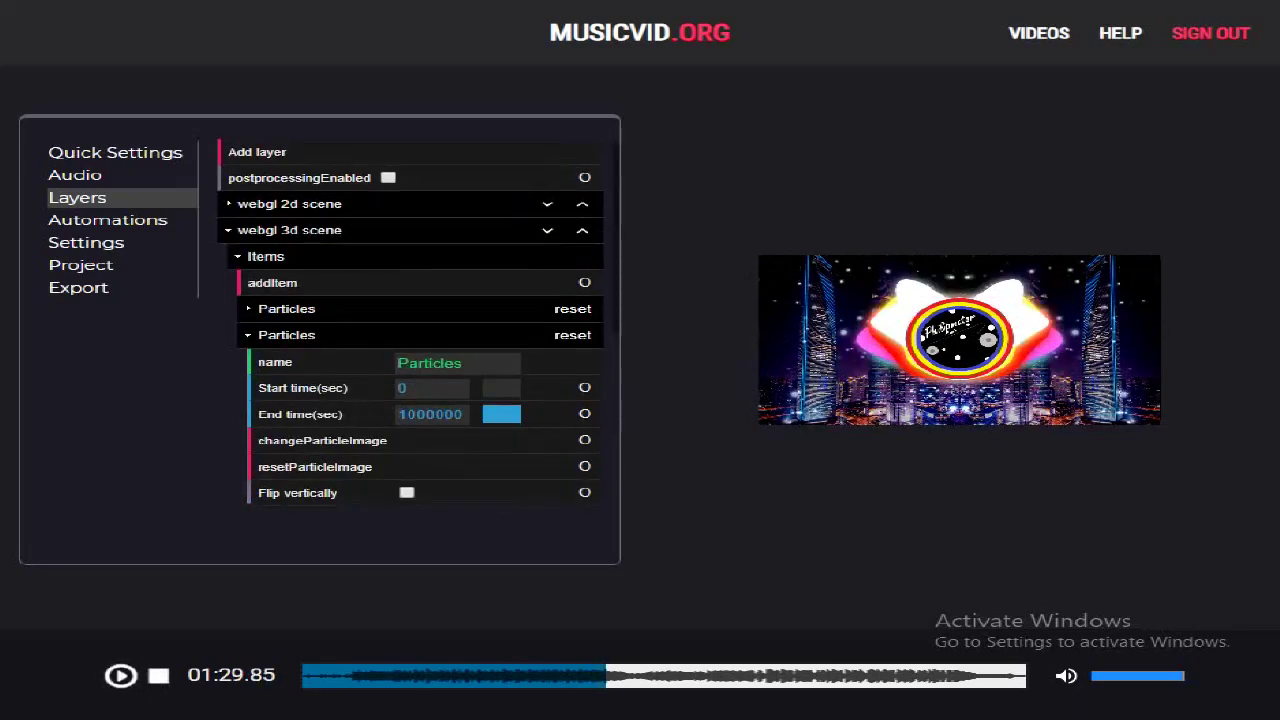
{"action": "left_click", "coordinate": [287, 335]}
{"action": "left_click", "coordinate": [290, 230]}
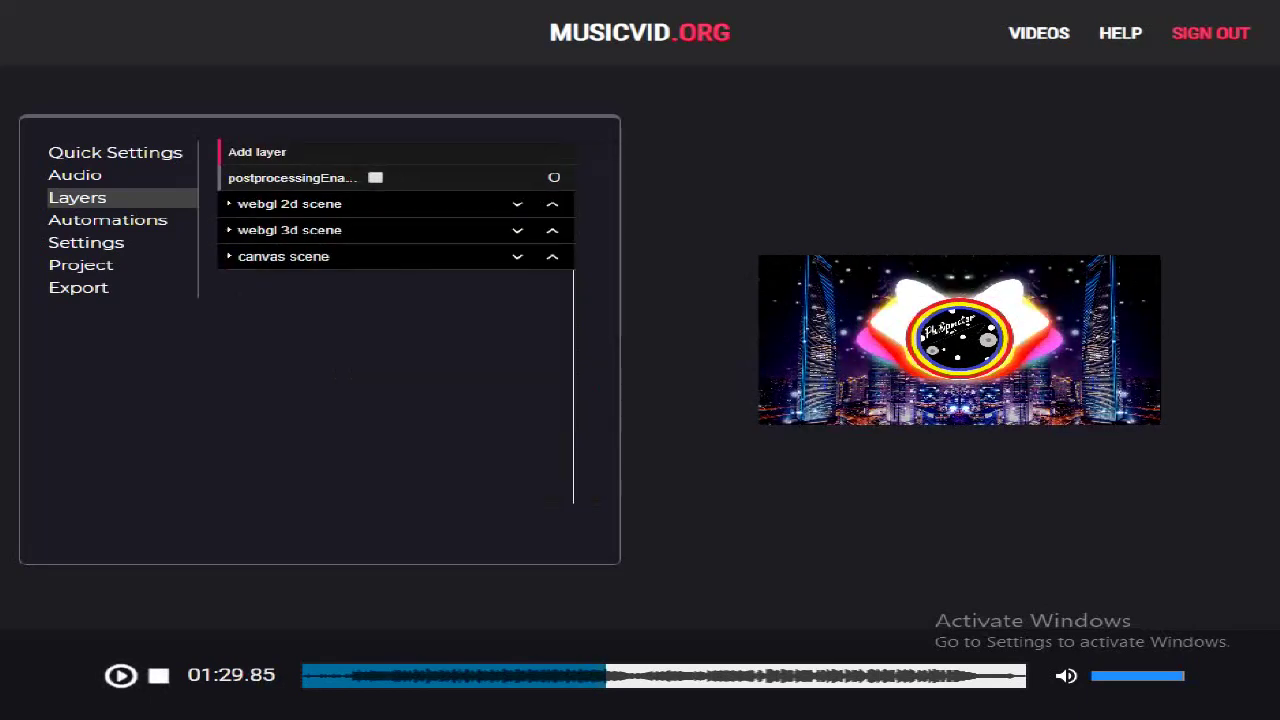
{"action": "left_click", "coordinate": [283, 257]}
{"action": "left_click", "coordinate": [266, 283]}
{"action": "left_click", "coordinate": [266, 283]}
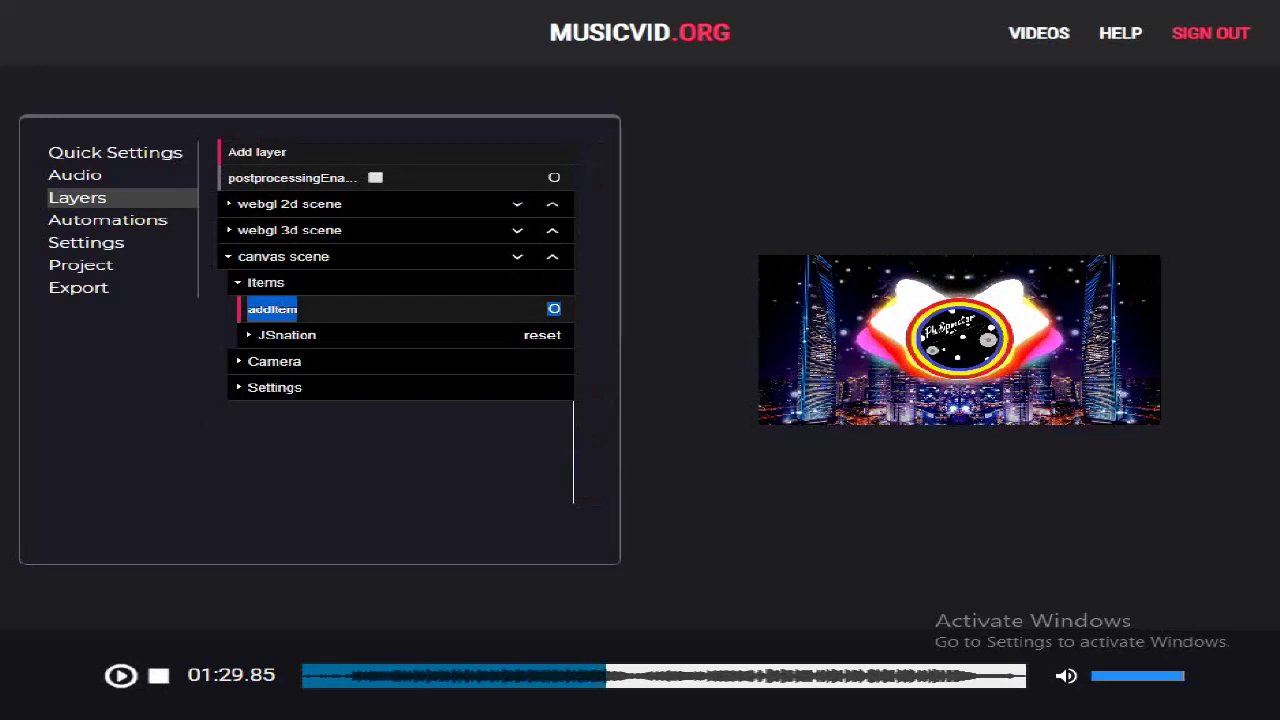
{"action": "left_click", "coordinate": [287, 335]}
{"action": "scroll", "coordinate": [400, 320], "scroll_direction": "down", "scroll_amount": 3}
{"action": "left_click", "coordinate": [299, 253]}
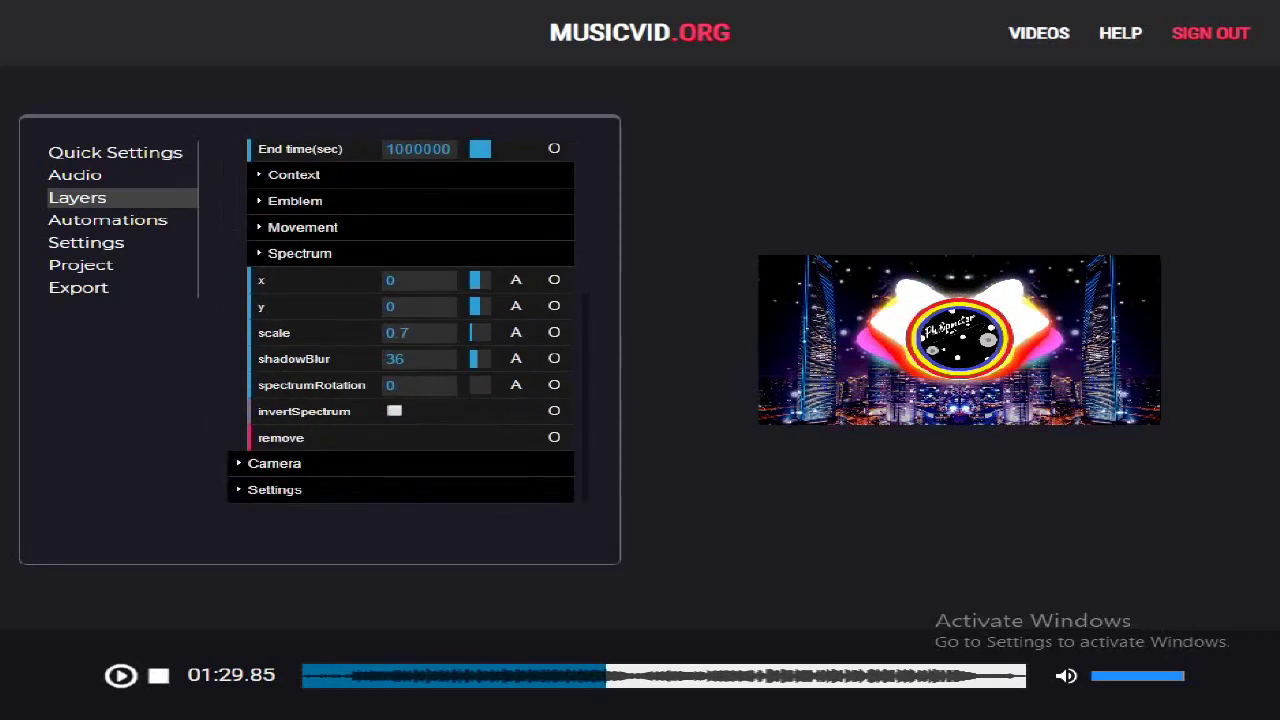
{"action": "left_click", "coordinate": [302, 228]}
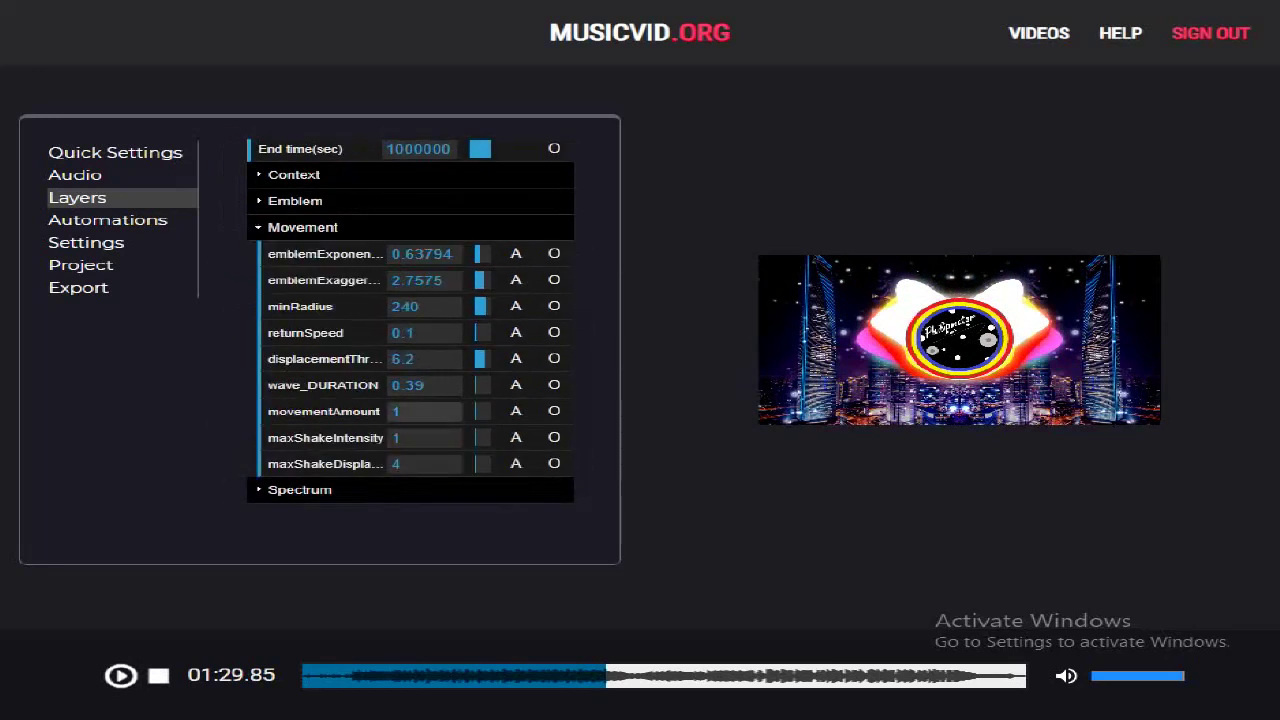
Step: Set JSnation's wave_DURATION to 0.01, movementAmount to 12 and maxShakeIntensity to 30
{"action": "left_click", "coordinate": [430, 386]}
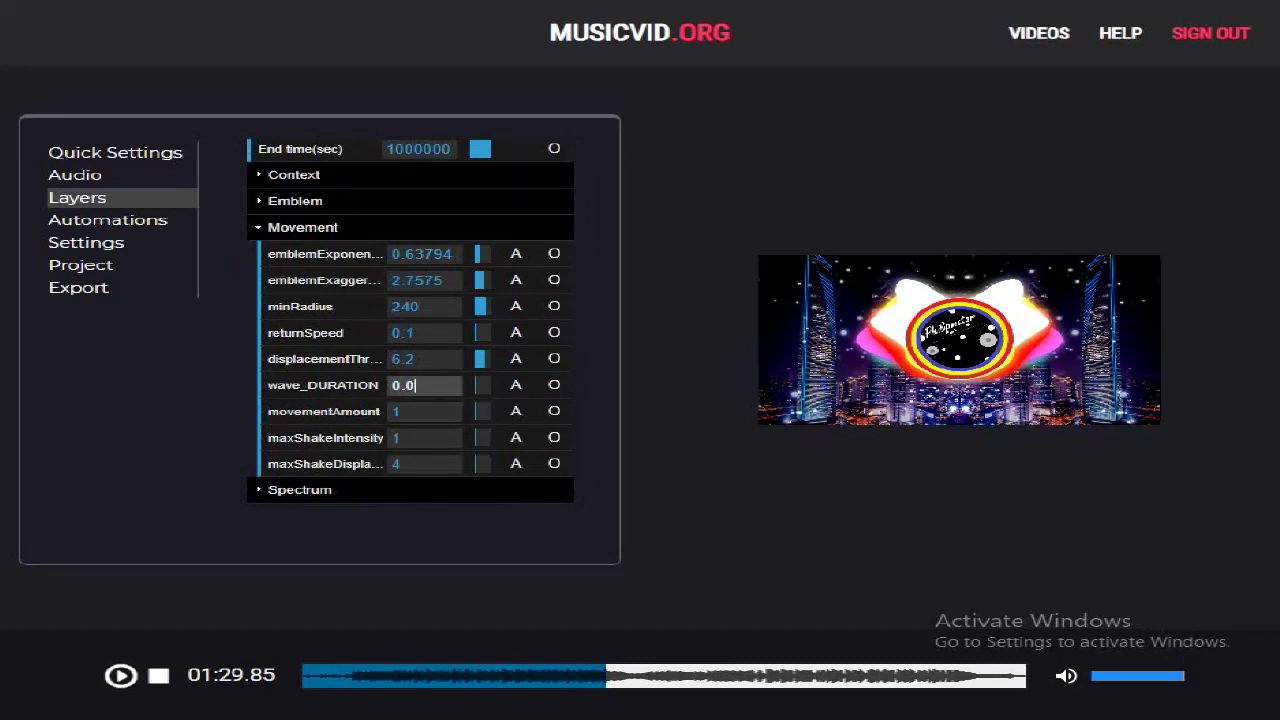
{"action": "key", "text": "Return"}
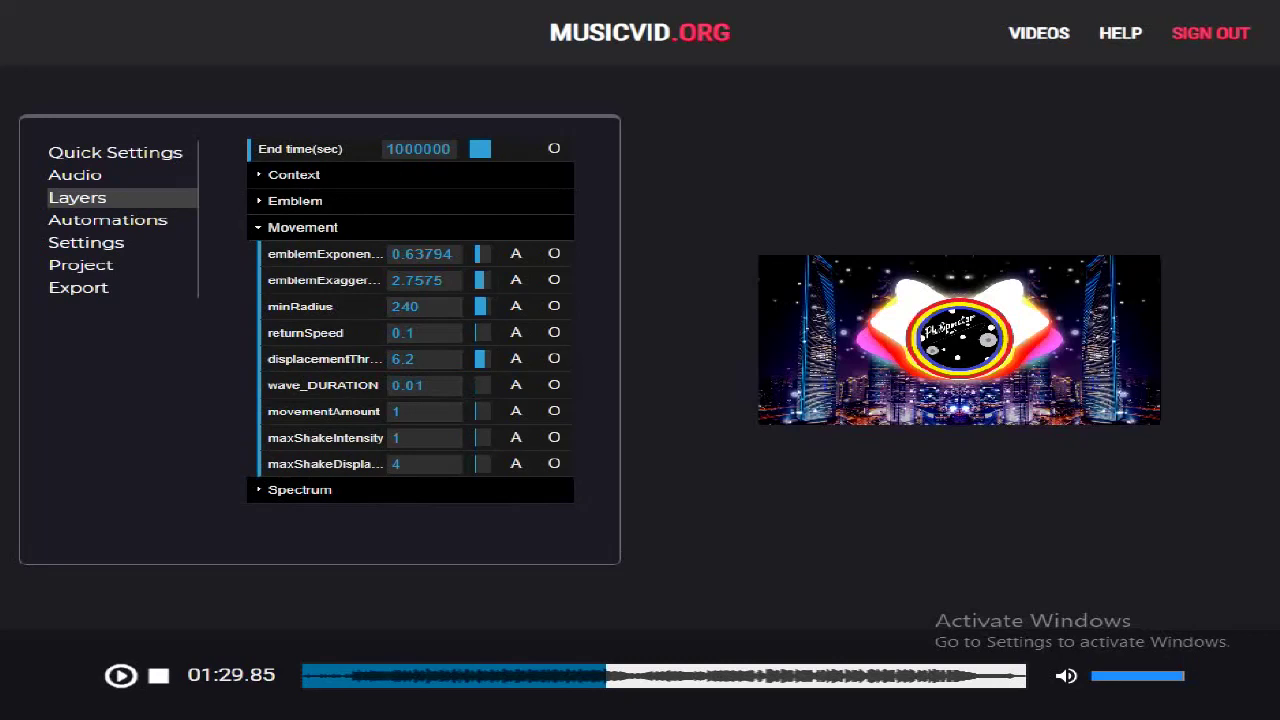
{"action": "left_click_drag", "start_coordinate": [484, 411], "coordinate": [530, 438]}
Step: Play the preview at a reduced volume of about 40 percent and jump back to about 1:10 in the song
{"action": "left_click", "coordinate": [121, 676]}
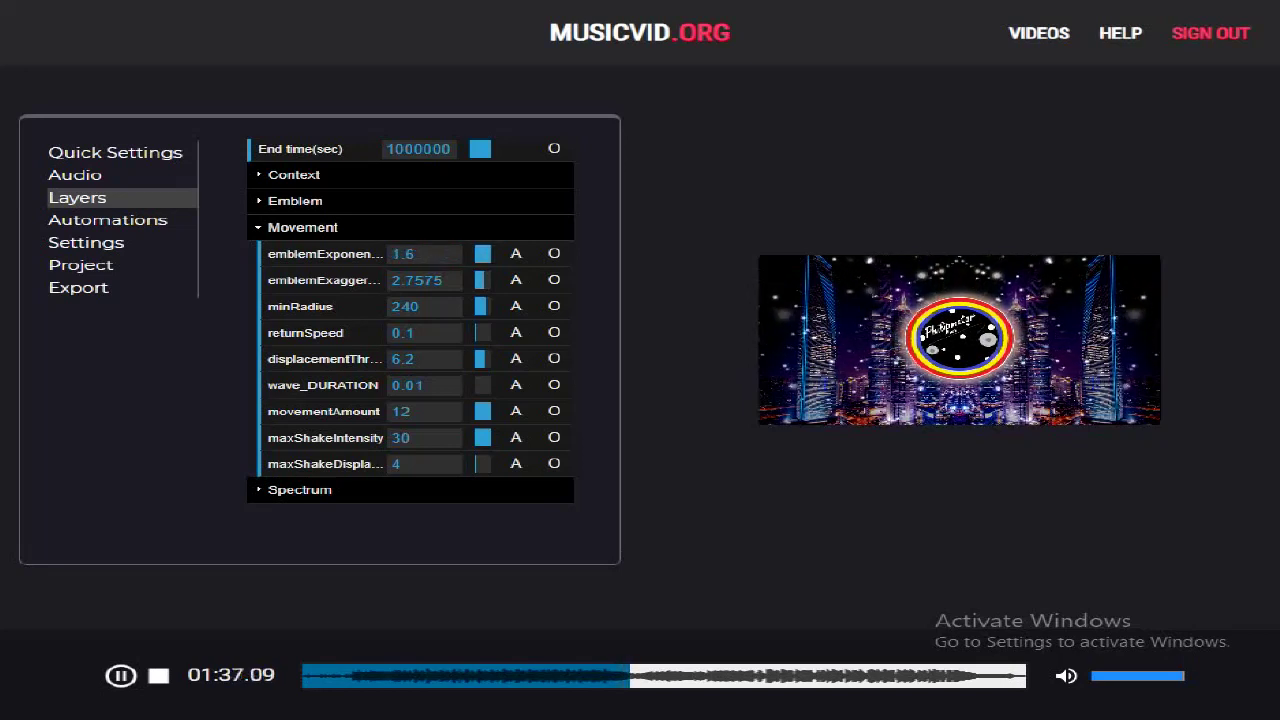
{"action": "left_click", "coordinate": [1134, 676]}
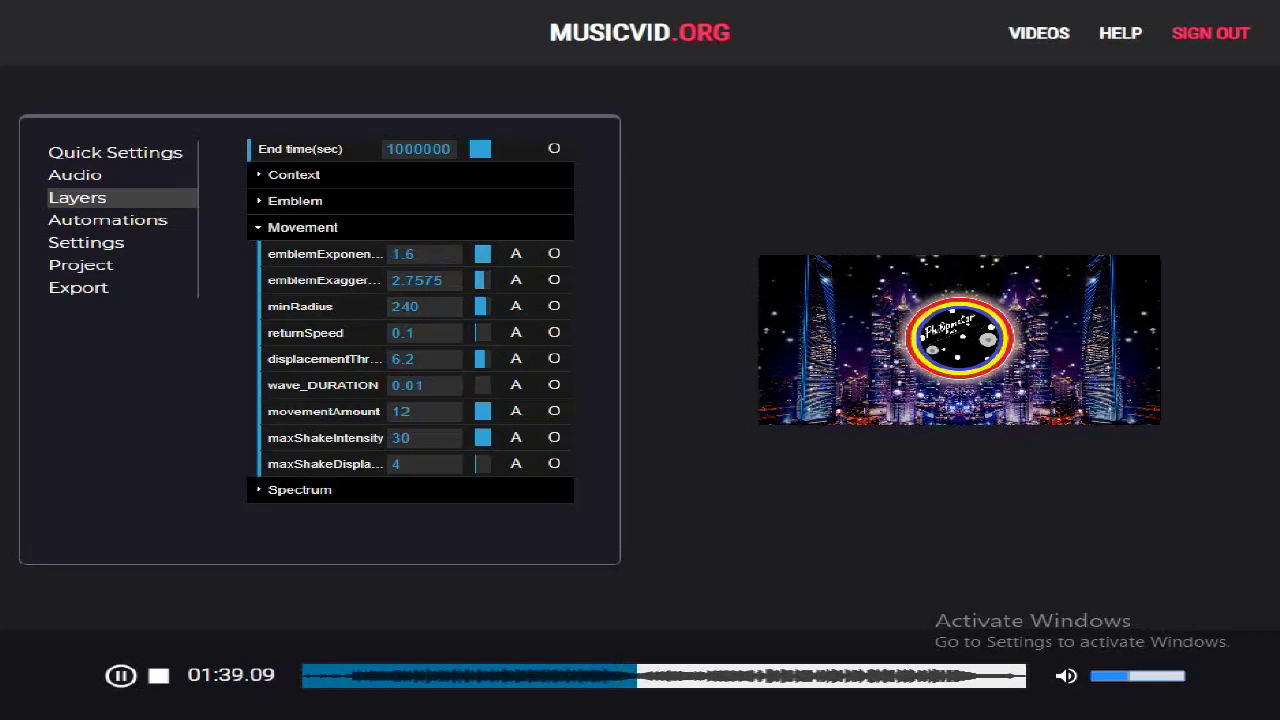
{"action": "left_click", "coordinate": [540, 676]}
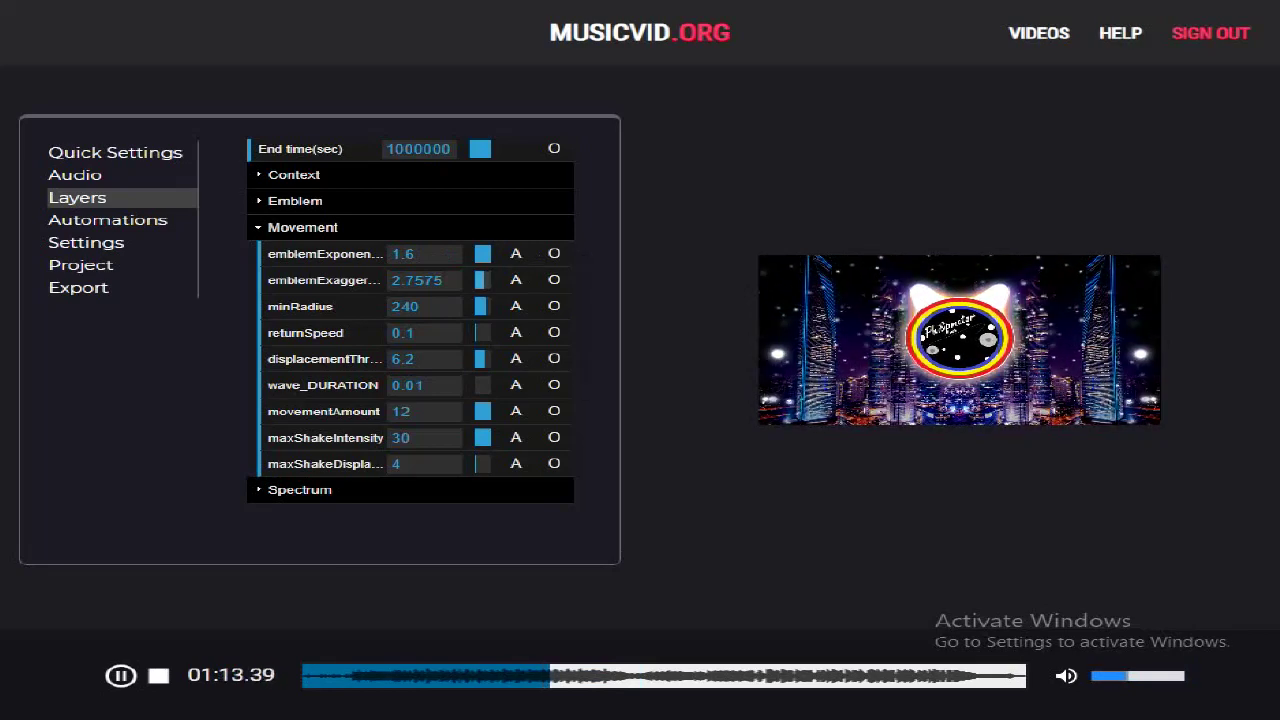
Step: Set JSnation's emblem exaggeration to about 3.175 and its emblem exponent to 0.2, and pause the preview
{"action": "left_click_drag", "start_coordinate": [484, 280], "coordinate": [516, 280]}
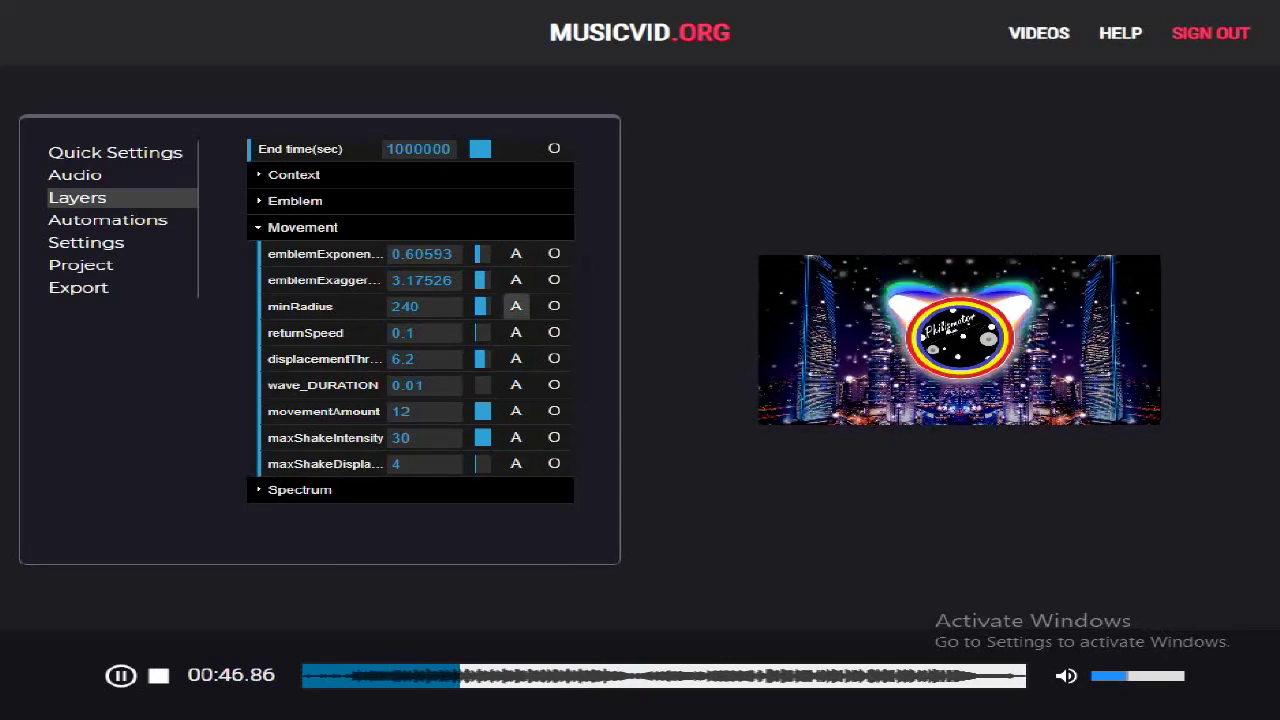
{"action": "left_click_drag", "start_coordinate": [483, 281], "coordinate": [474, 254]}
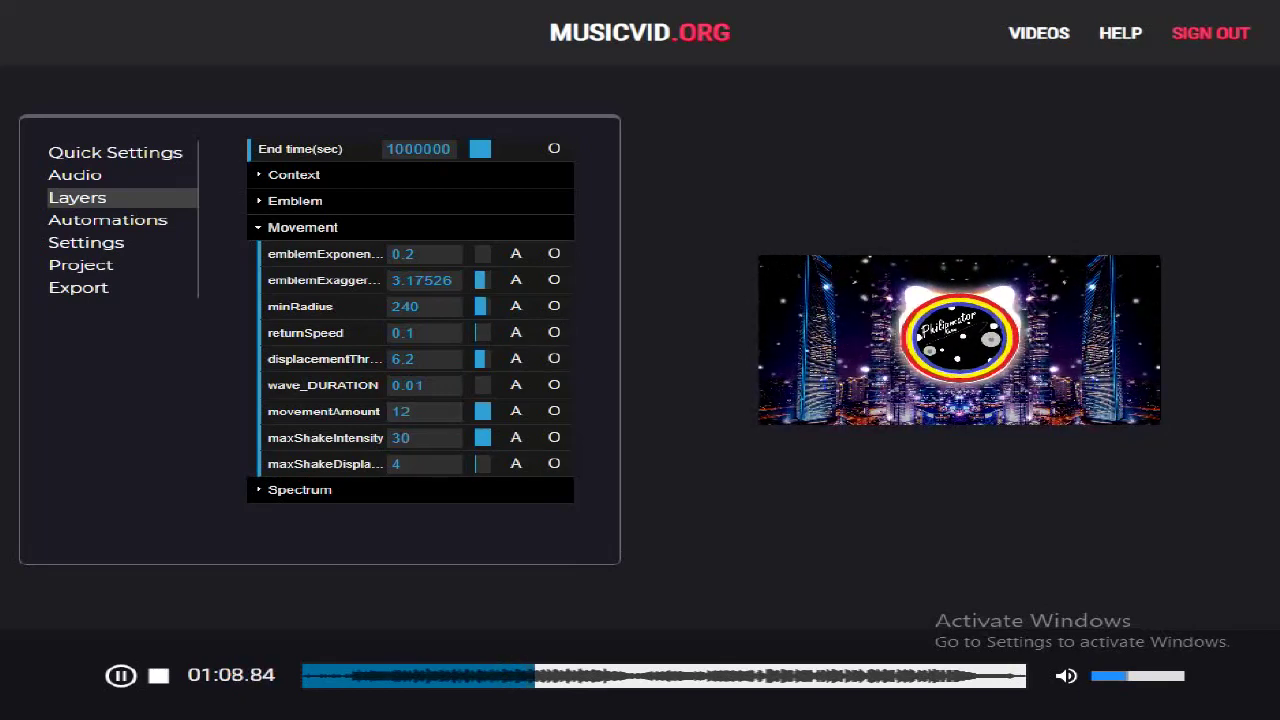
{"action": "key", "text": "space"}
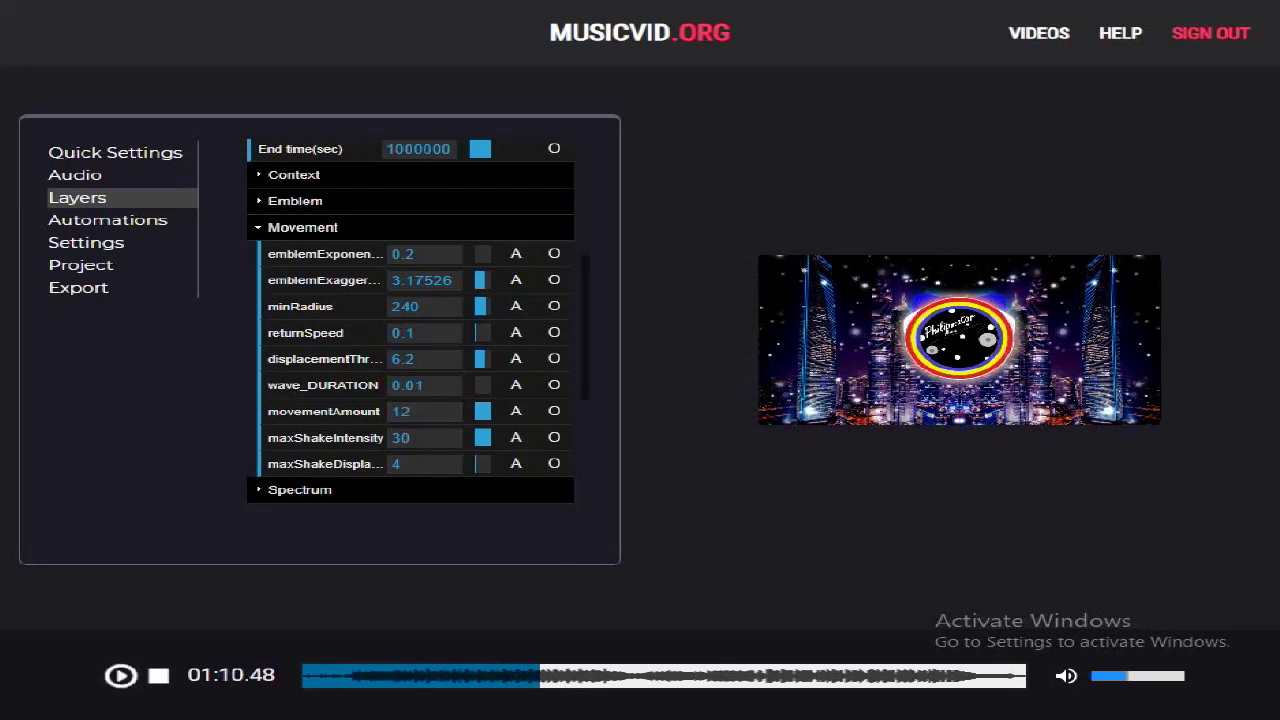
Step: Examine JSnation's Spectrum settings while the preview plays
{"action": "left_click", "coordinate": [303, 228]}
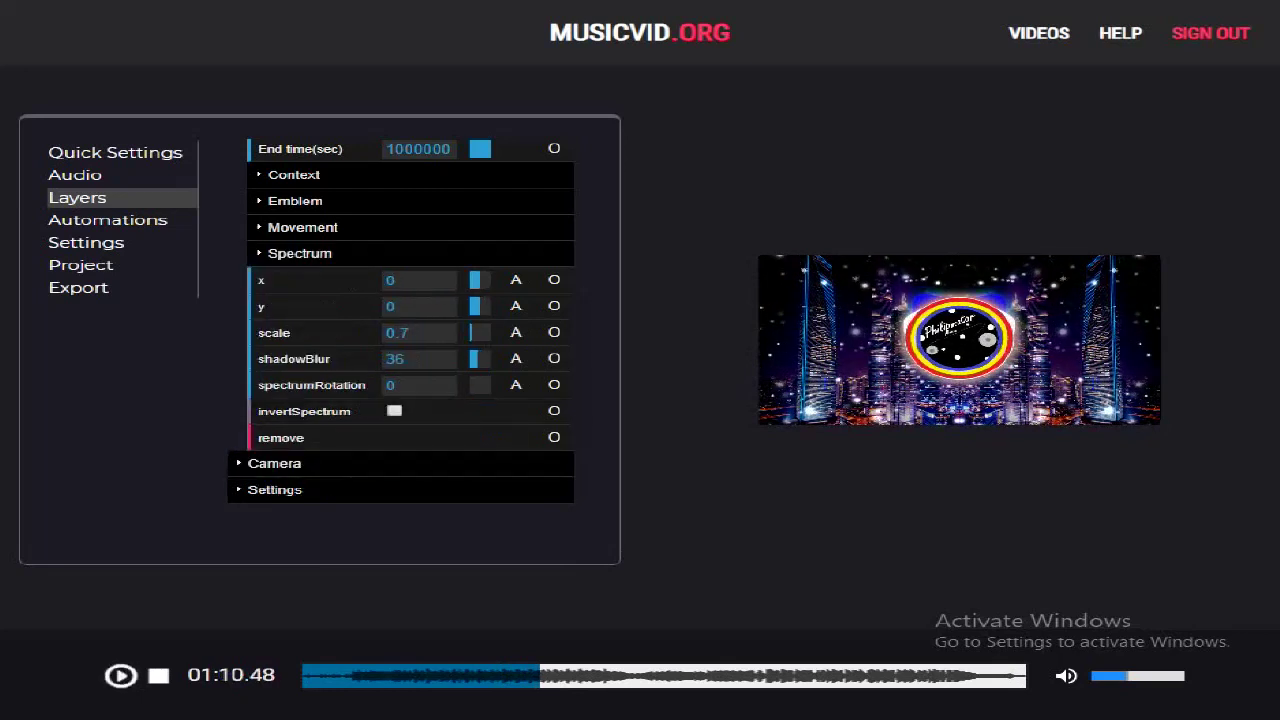
{"action": "left_click", "coordinate": [300, 254]}
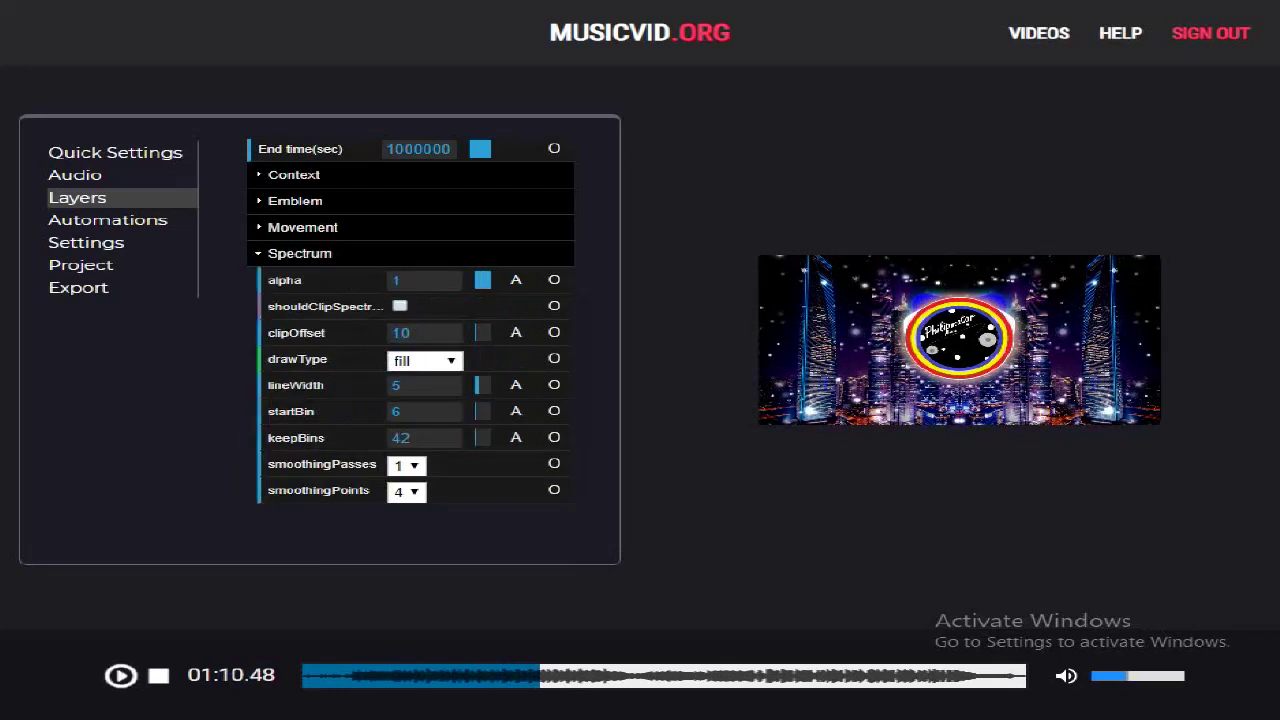
{"action": "left_click", "coordinate": [121, 676]}
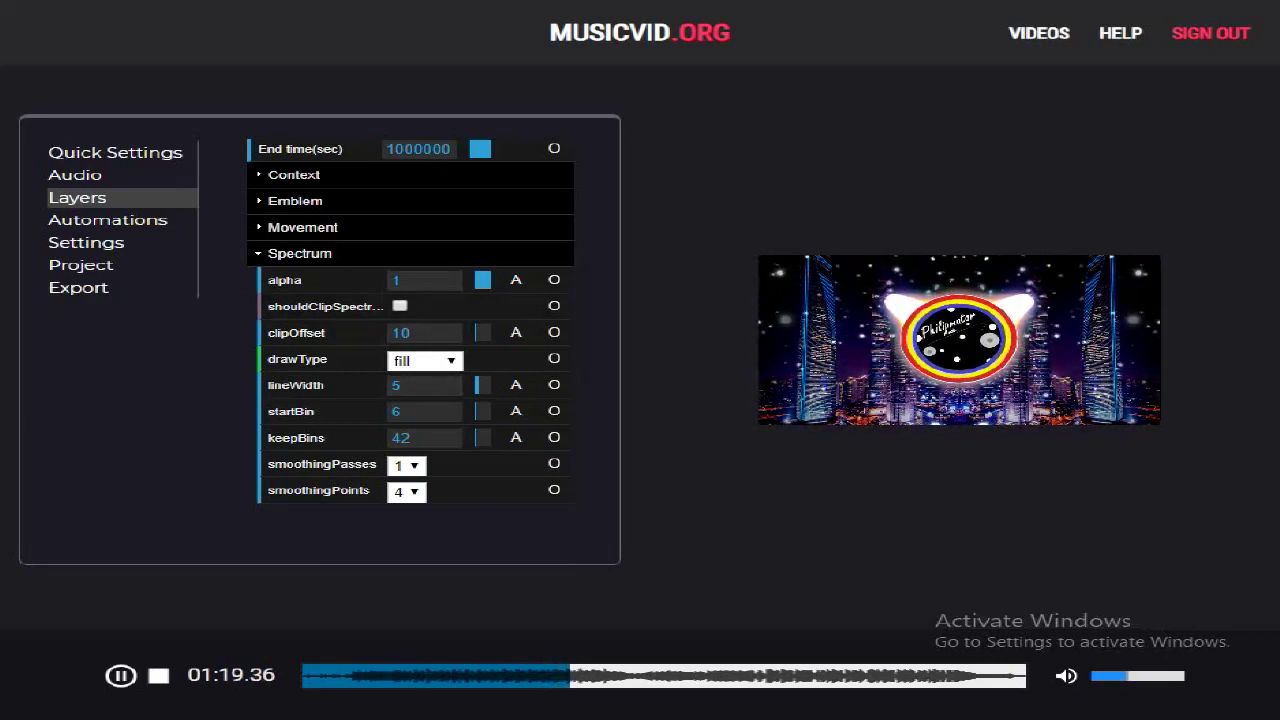
{"action": "left_click", "coordinate": [300, 254]}
{"action": "left_click", "coordinate": [300, 254]}
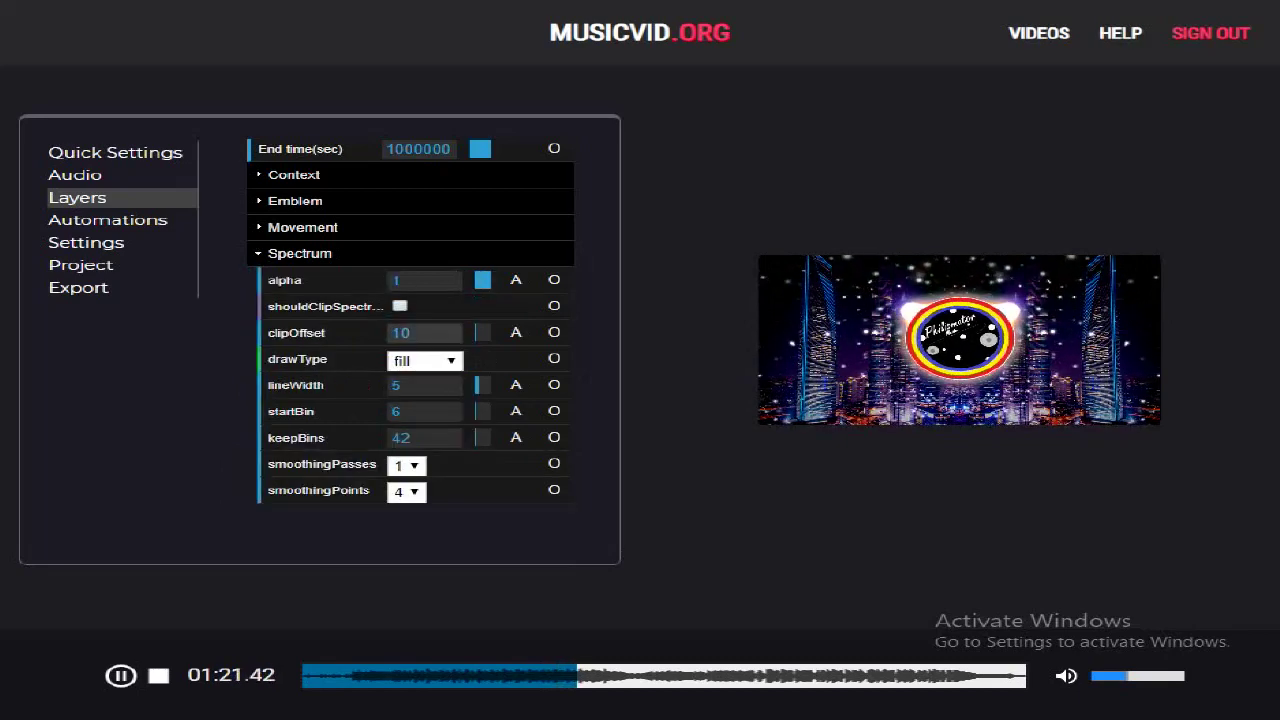
{"action": "scroll", "coordinate": [410, 320], "scroll_direction": "down", "scroll_amount": 1}
{"action": "scroll", "coordinate": [410, 320], "scroll_direction": "up", "scroll_amount": 1}
Step: Try to lower JSnation's emblem exponent in the Movement settings to 0.0
{"action": "left_click", "coordinate": [303, 228]}
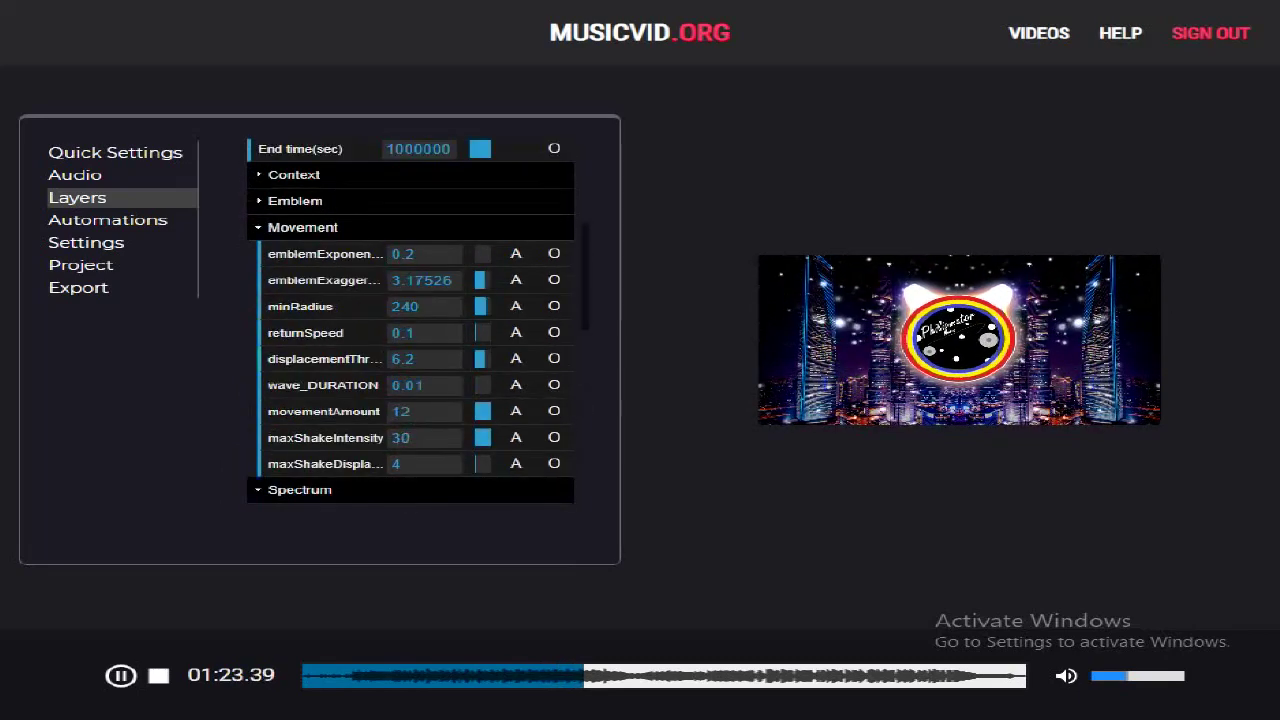
{"action": "left_click", "coordinate": [426, 254]}
{"action": "key", "text": "BackSpace"}
{"action": "type", "text": "0"}
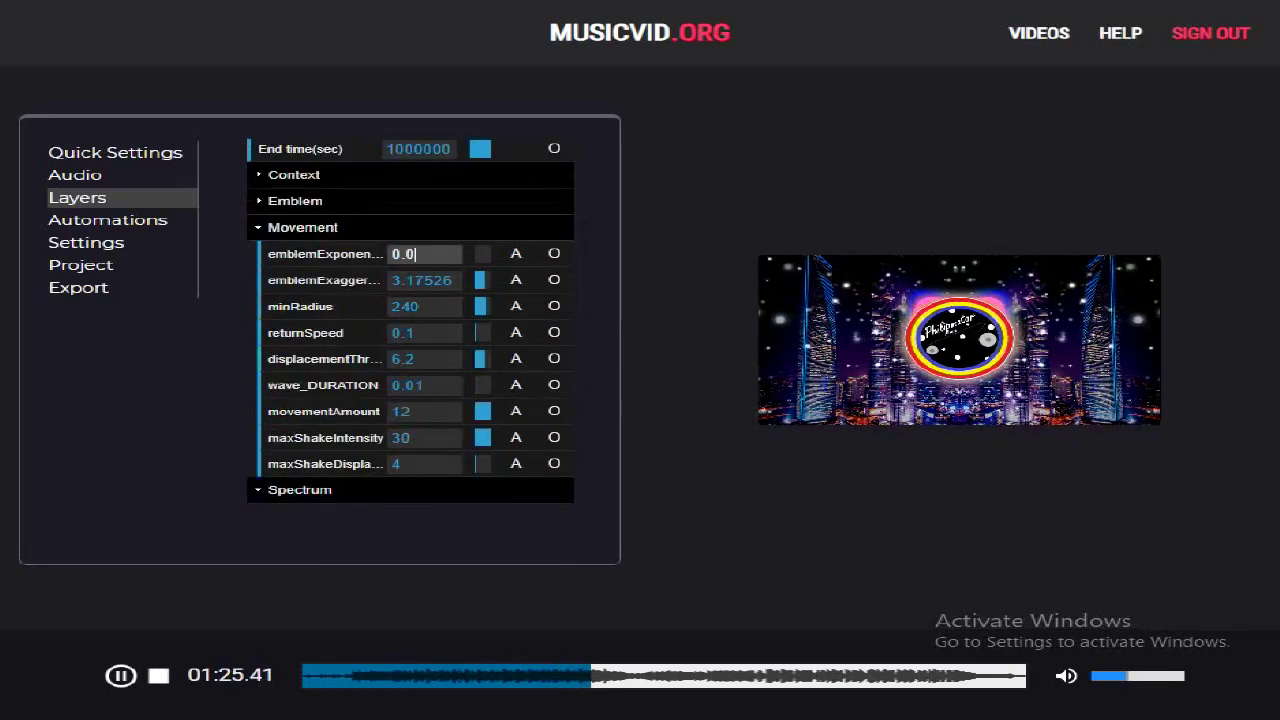
{"action": "key", "text": "Return"}
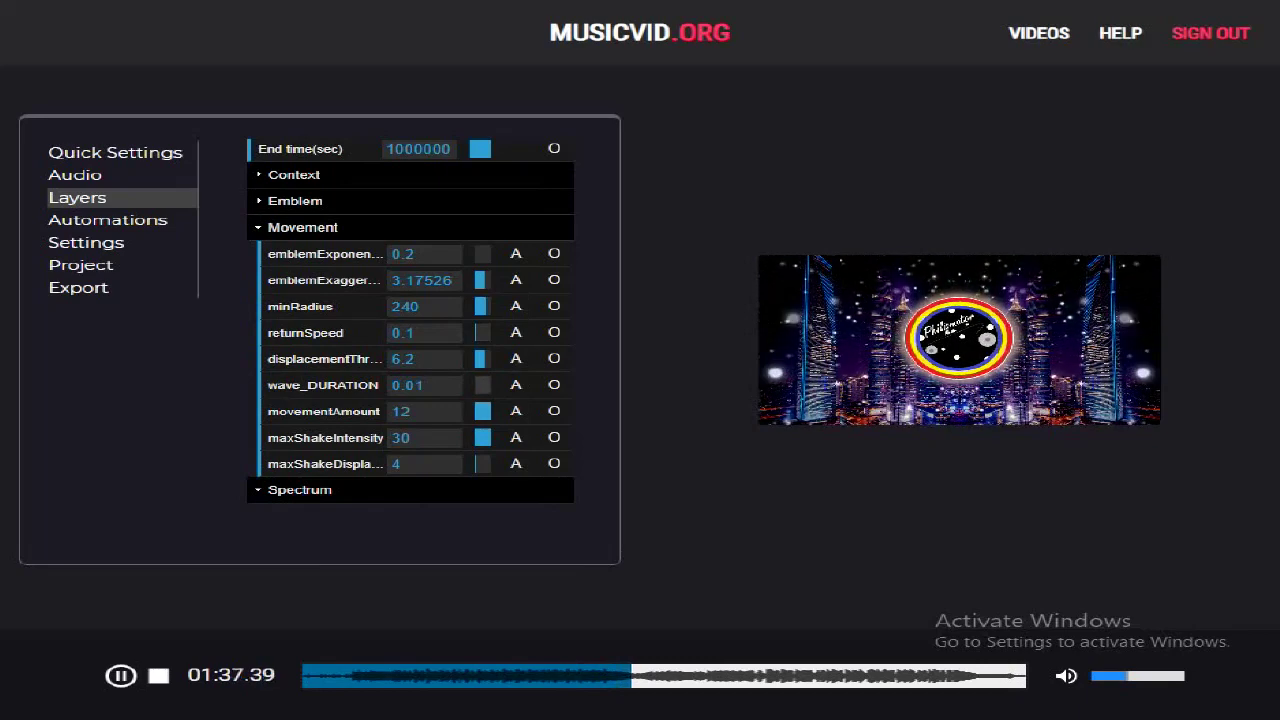
Step: Set JSnation's displacement threshold to 0 and replay the preview from about 0:49
{"action": "left_click_drag", "start_coordinate": [483, 359], "coordinate": [460, 359]}
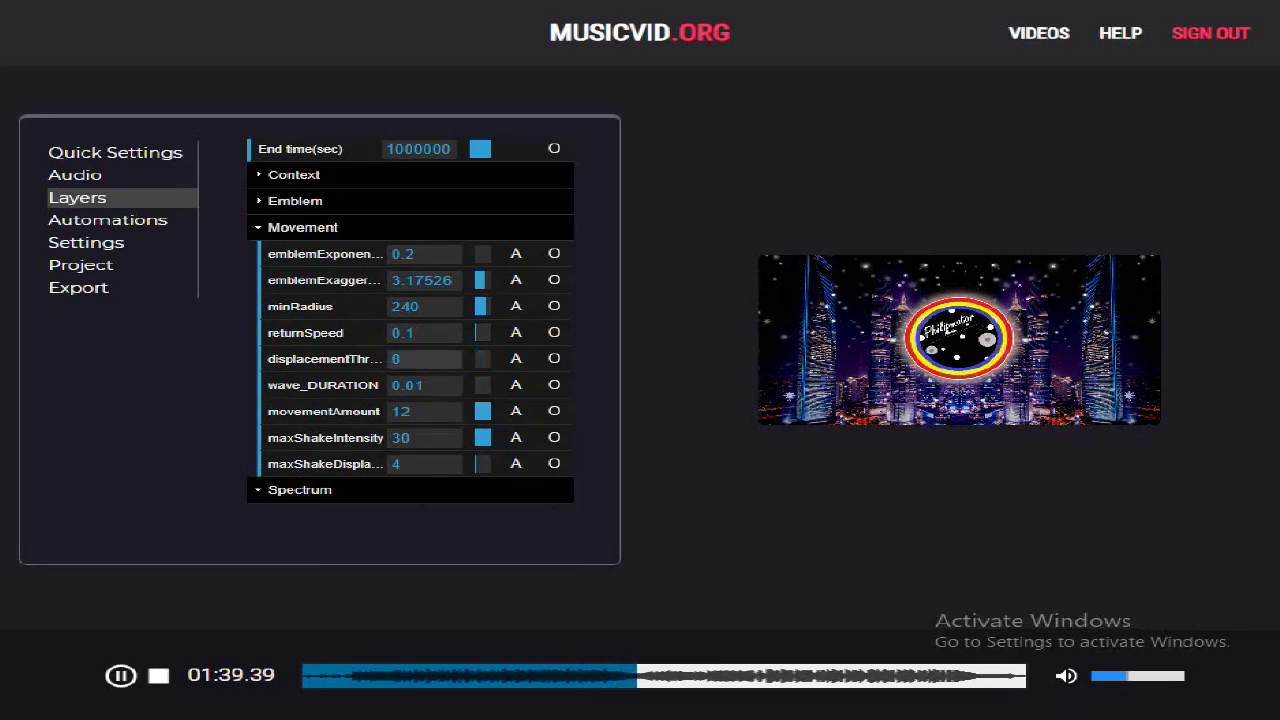
{"action": "left_click", "coordinate": [469, 676]}
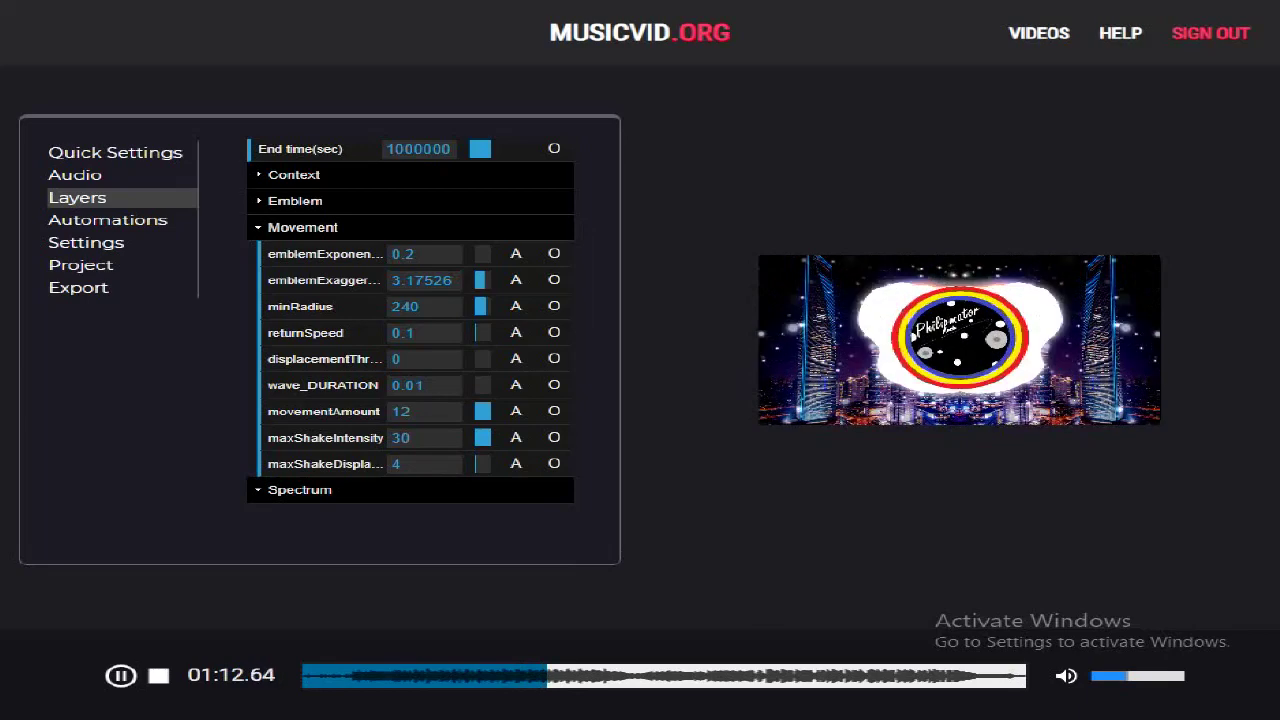
Step: Replace the visualizer's background in Quick Settings with the "Nature" image from the Pictures Reuse folder
{"action": "left_click", "coordinate": [115, 153]}
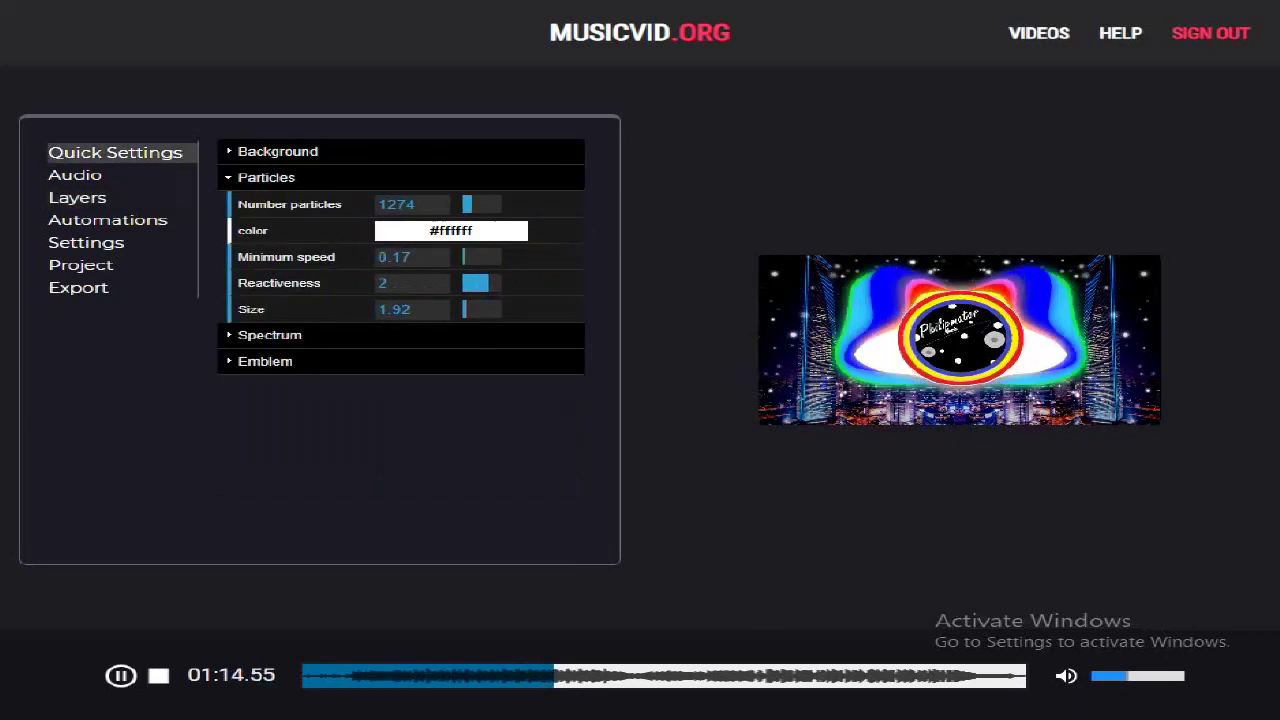
{"action": "left_click", "coordinate": [278, 152]}
{"action": "left_click", "coordinate": [320, 283]}
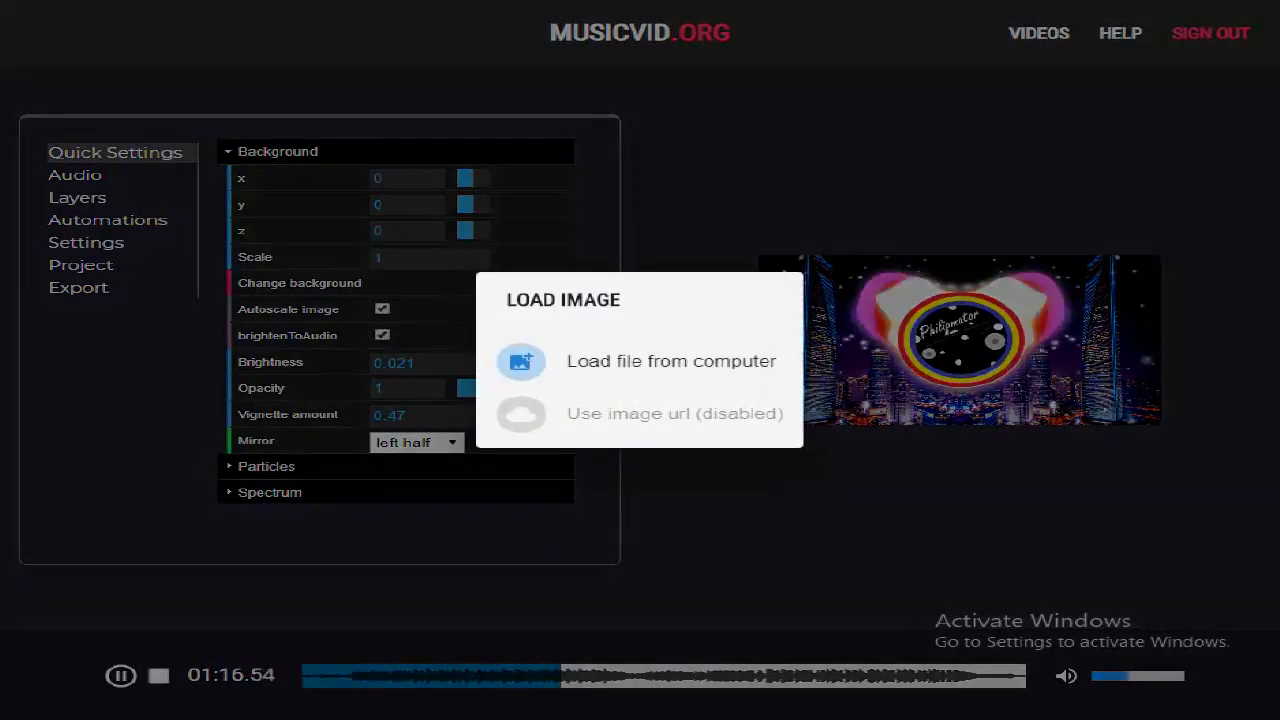
{"action": "left_click", "coordinate": [640, 361]}
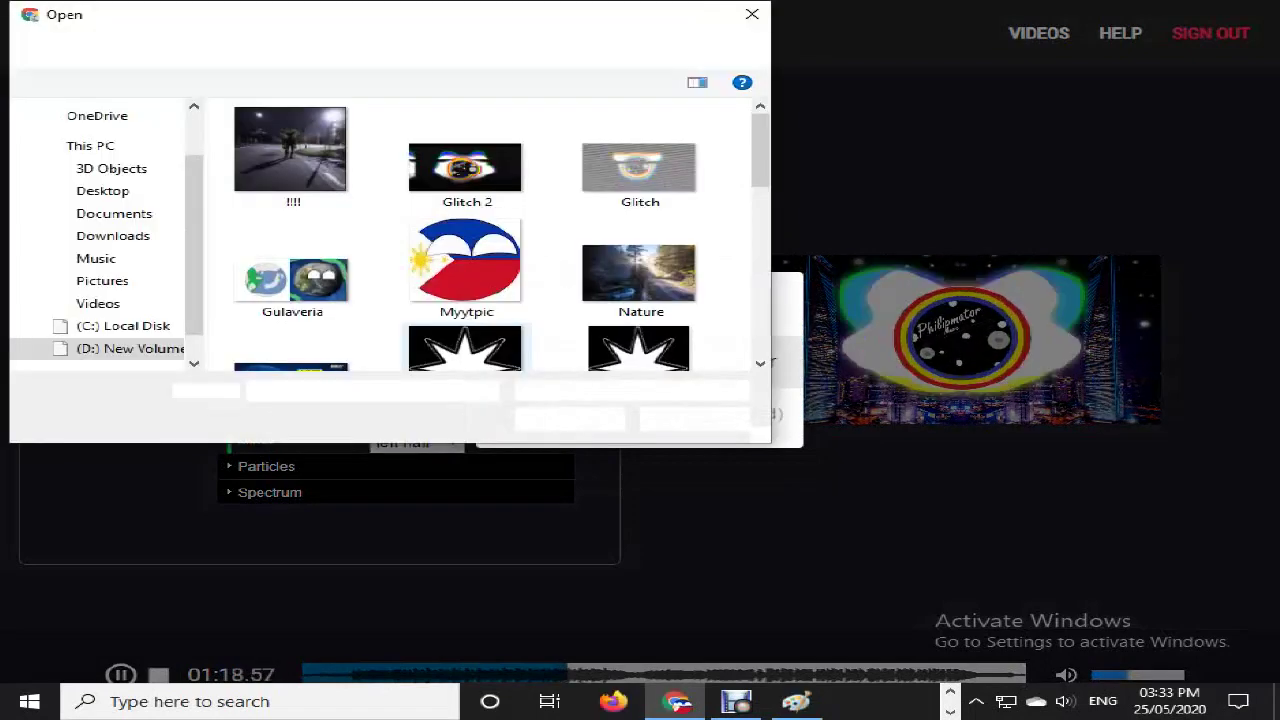
{"action": "scroll", "coordinate": [466, 260], "scroll_direction": "down", "scroll_amount": 3}
{"action": "scroll", "coordinate": [466, 260], "scroll_direction": "up", "scroll_amount": 3}
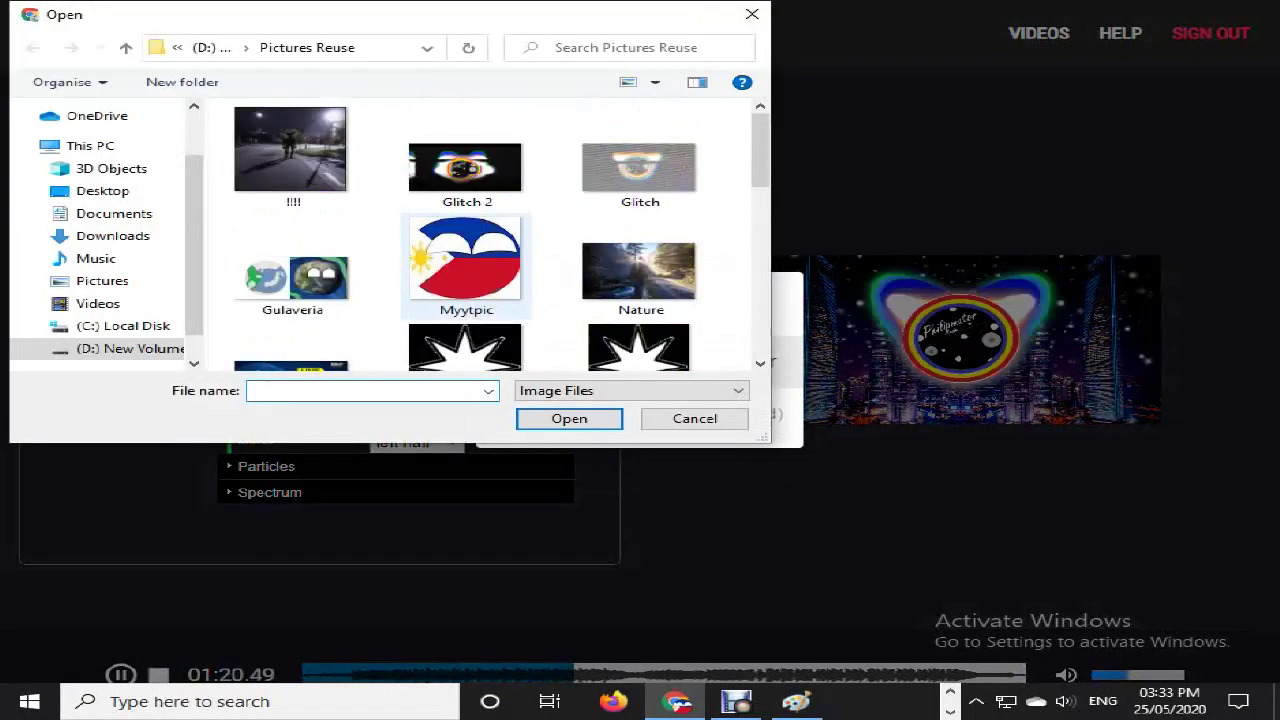
{"action": "scroll", "coordinate": [466, 268], "scroll_direction": "down", "scroll_amount": 2}
{"action": "scroll", "coordinate": [466, 268], "scroll_direction": "up", "scroll_amount": 2}
{"action": "left_click", "coordinate": [640, 268]}
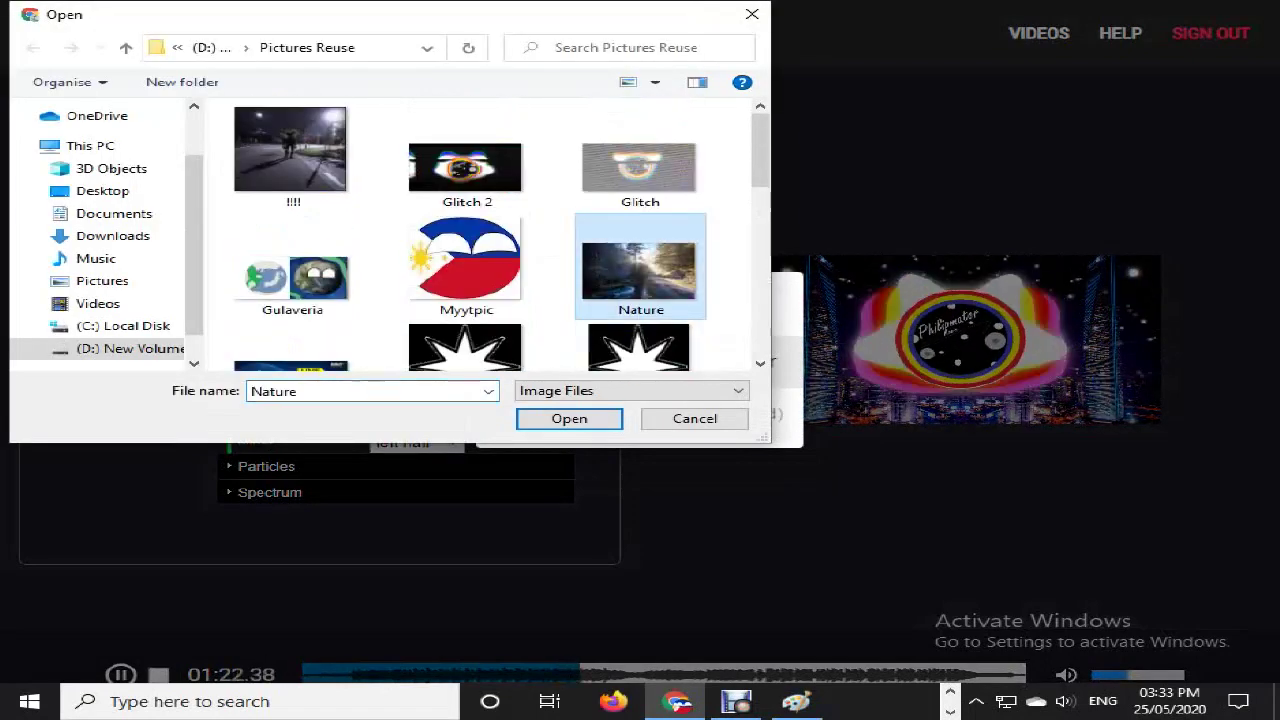
{"action": "key", "text": "Return"}
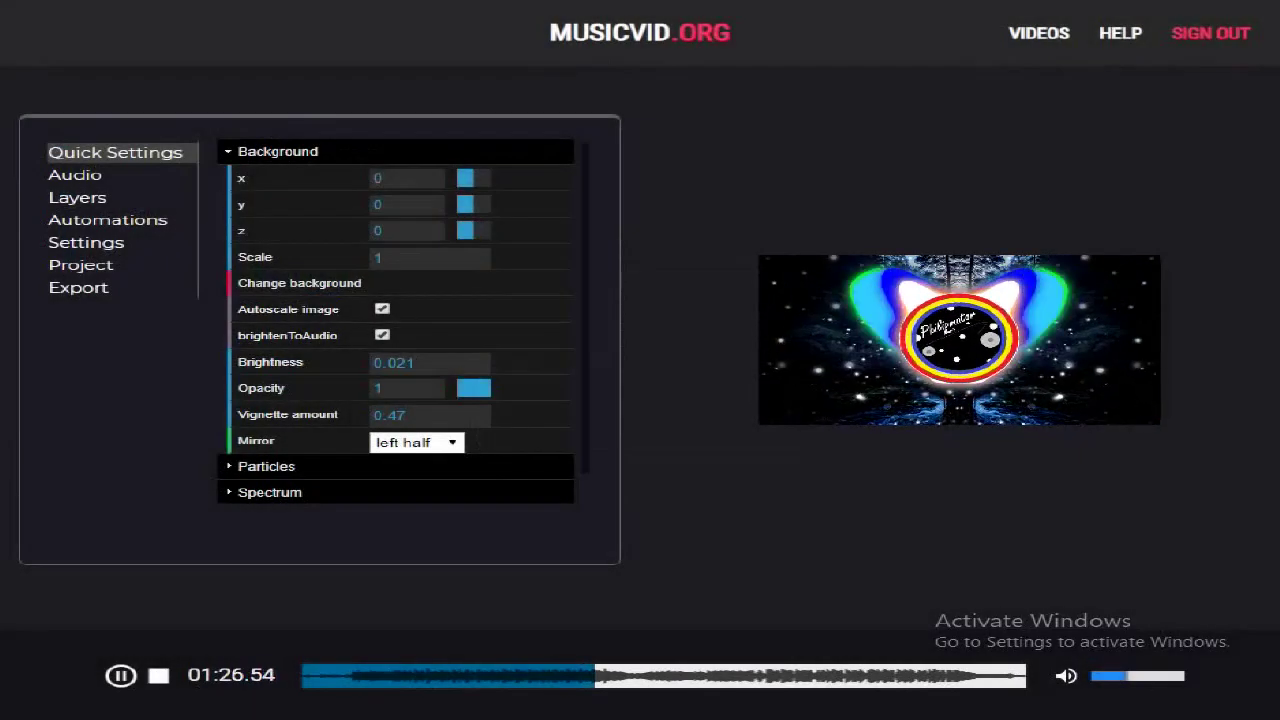
Step: Try the background's Mirror option as none and settle on right half
{"action": "left_click", "coordinate": [412, 415]}
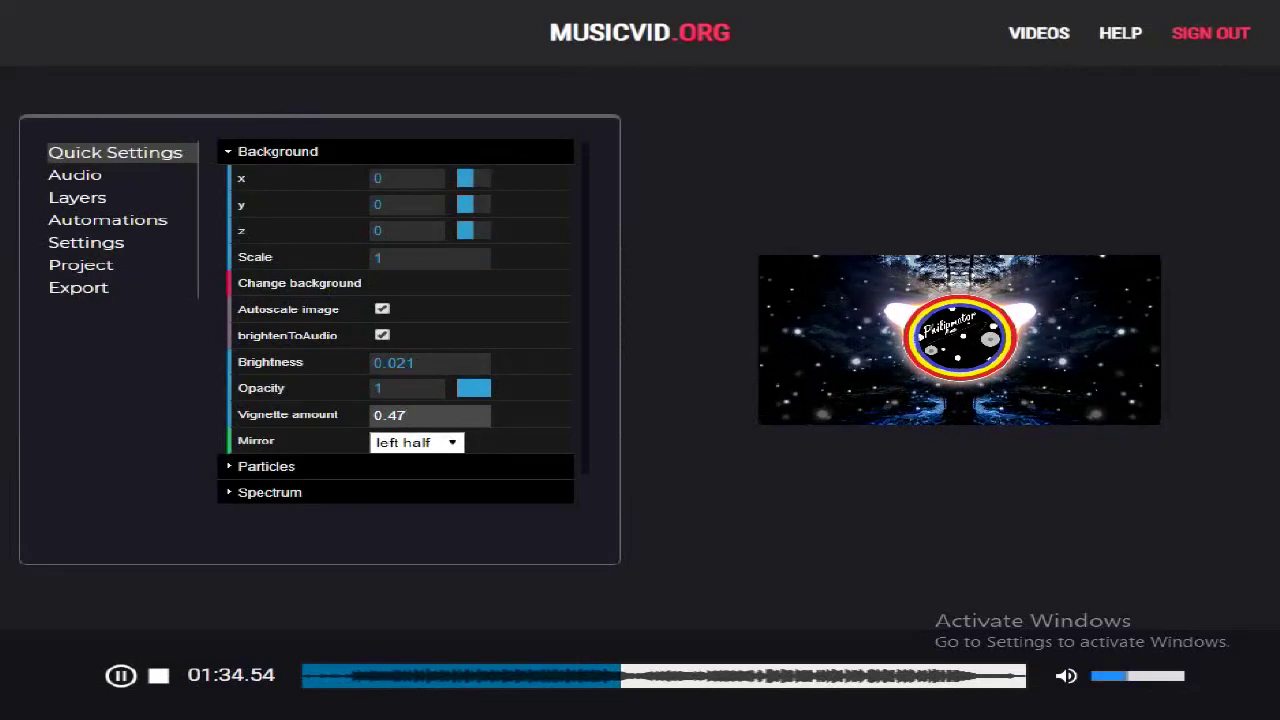
{"action": "left_click", "coordinate": [417, 442]}
{"action": "left_click", "coordinate": [410, 508]}
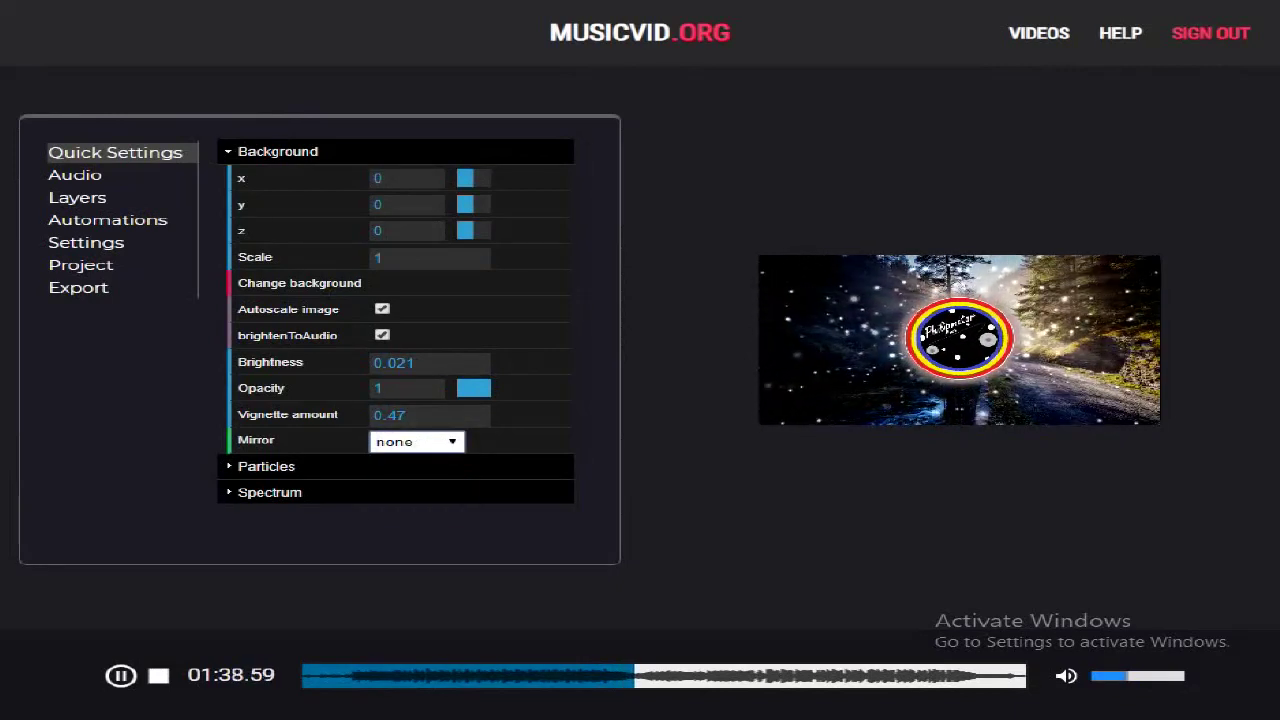
{"action": "left_click", "coordinate": [417, 442]}
{"action": "left_click", "coordinate": [408, 492]}
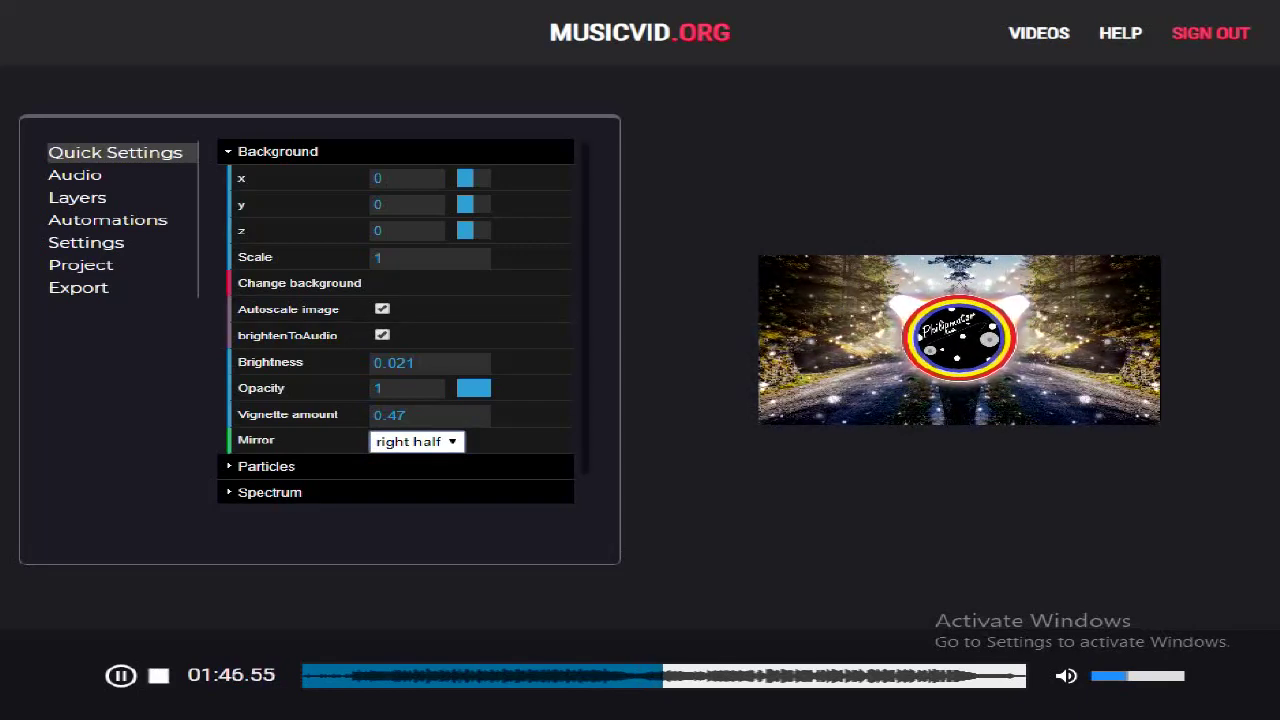
Step: In Quick Settings, set the particles' minimum speed to 0.17 and their reactiveness to 2.6
{"action": "left_click", "coordinate": [278, 152]}
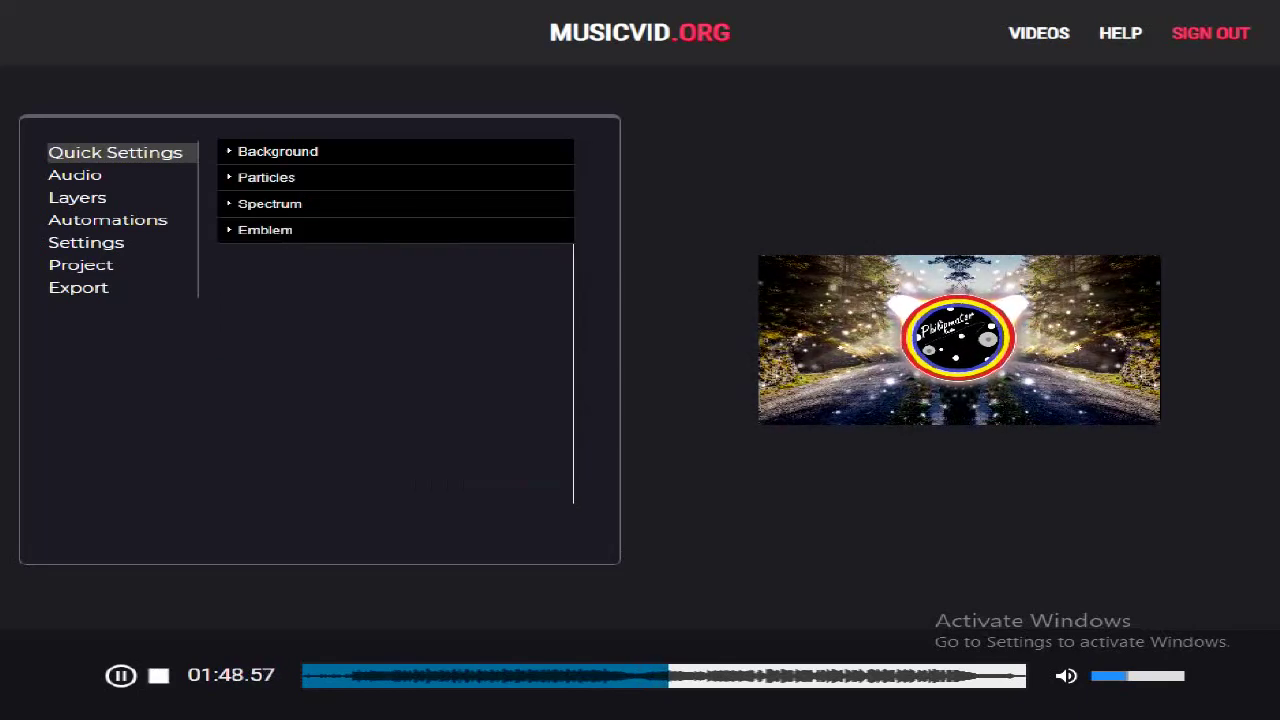
{"action": "left_click", "coordinate": [268, 178]}
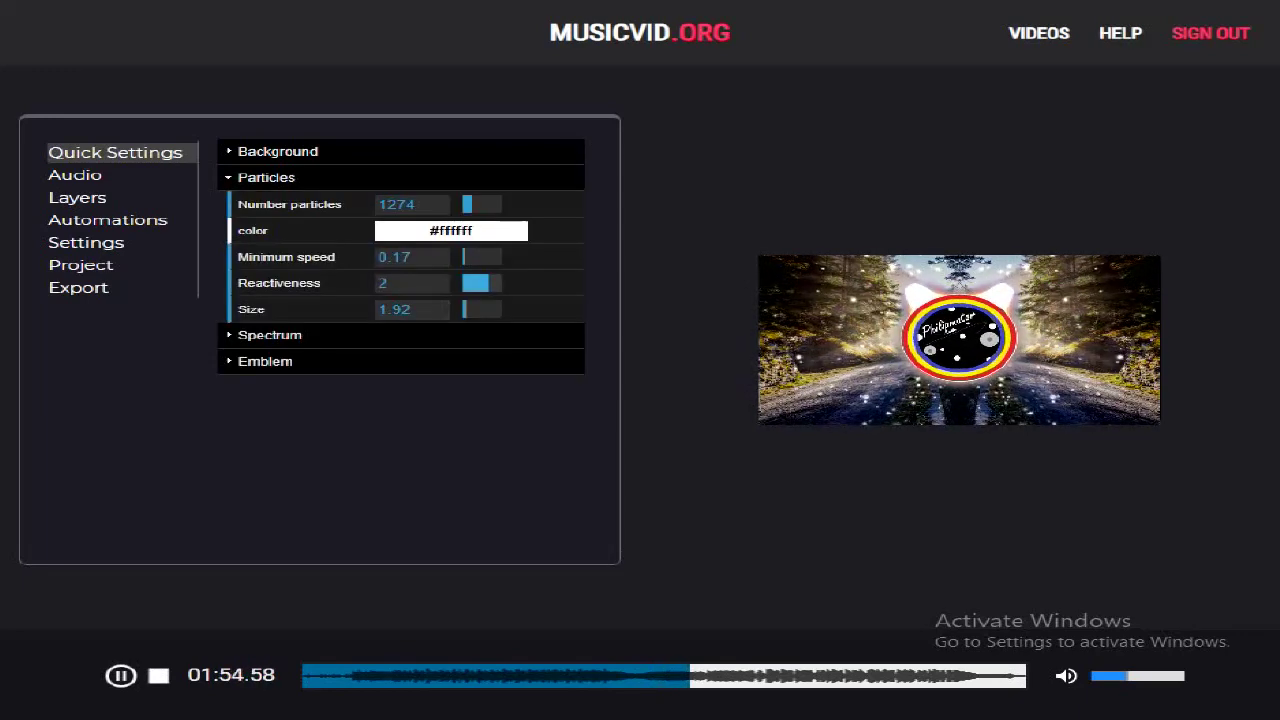
{"action": "left_click", "coordinate": [414, 257]}
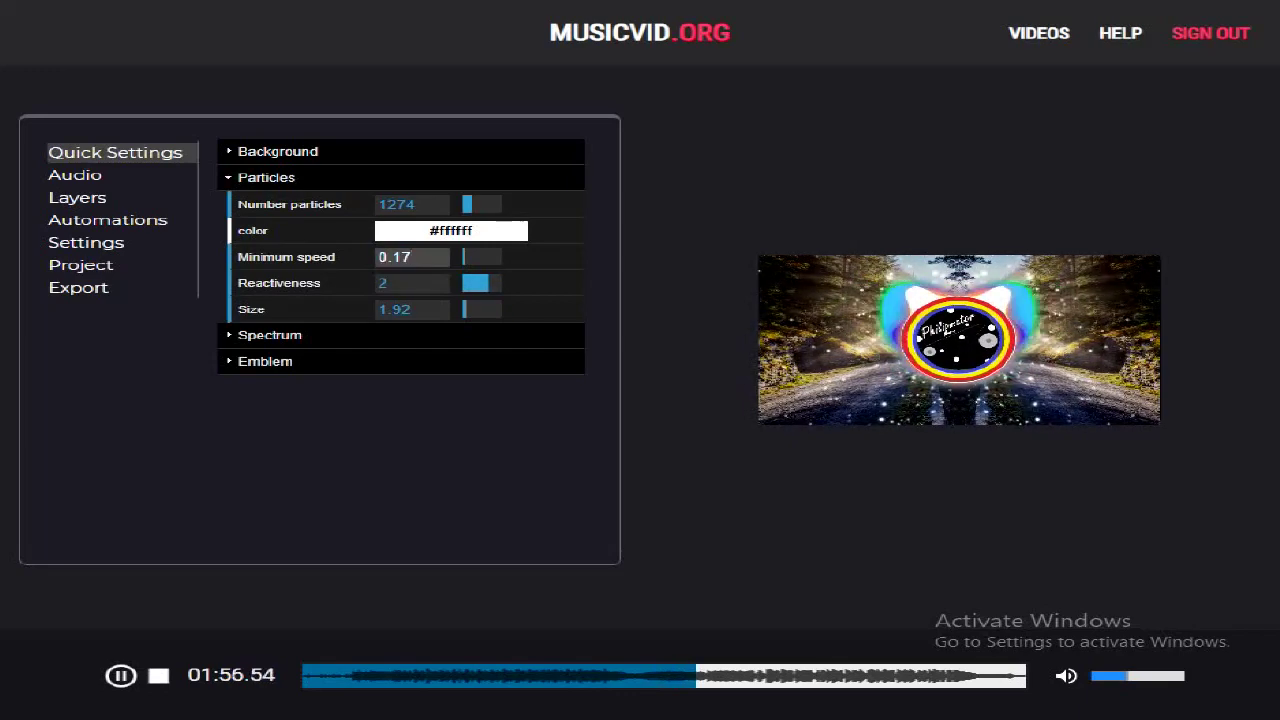
{"action": "key", "text": "BackSpace"}
{"action": "key", "text": "BackSpace"}
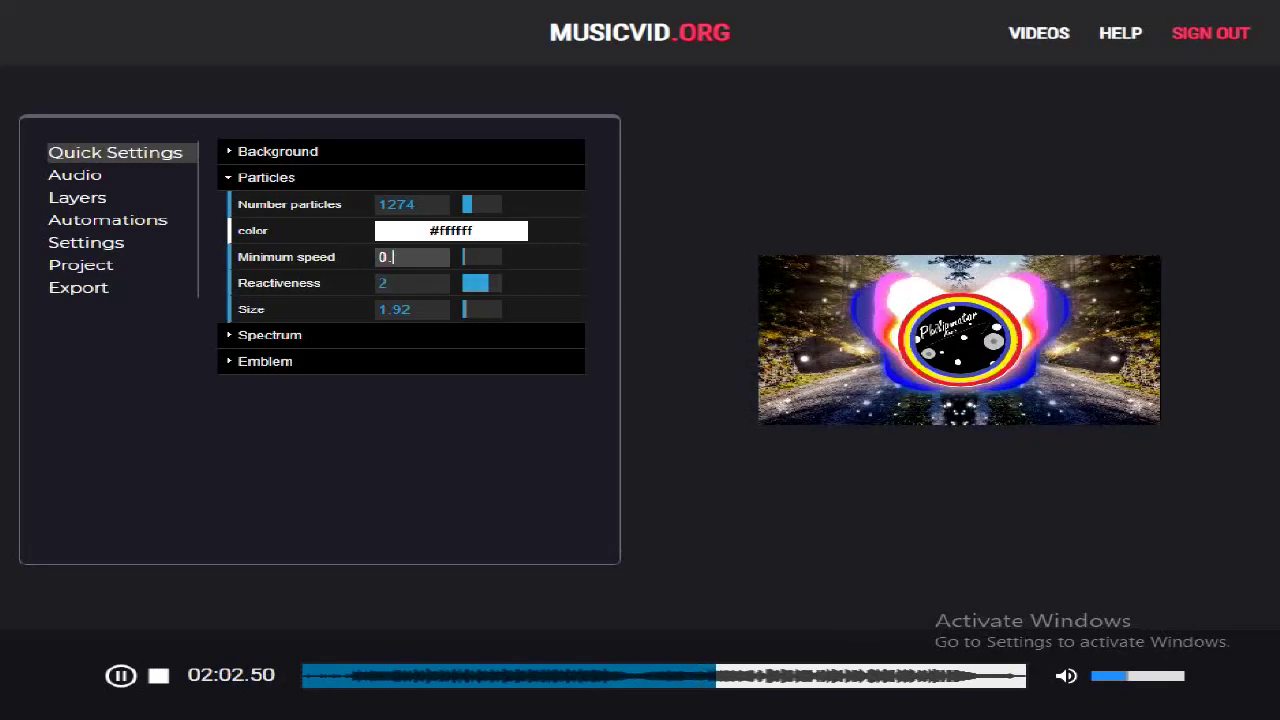
{"action": "type", "text": "15"}
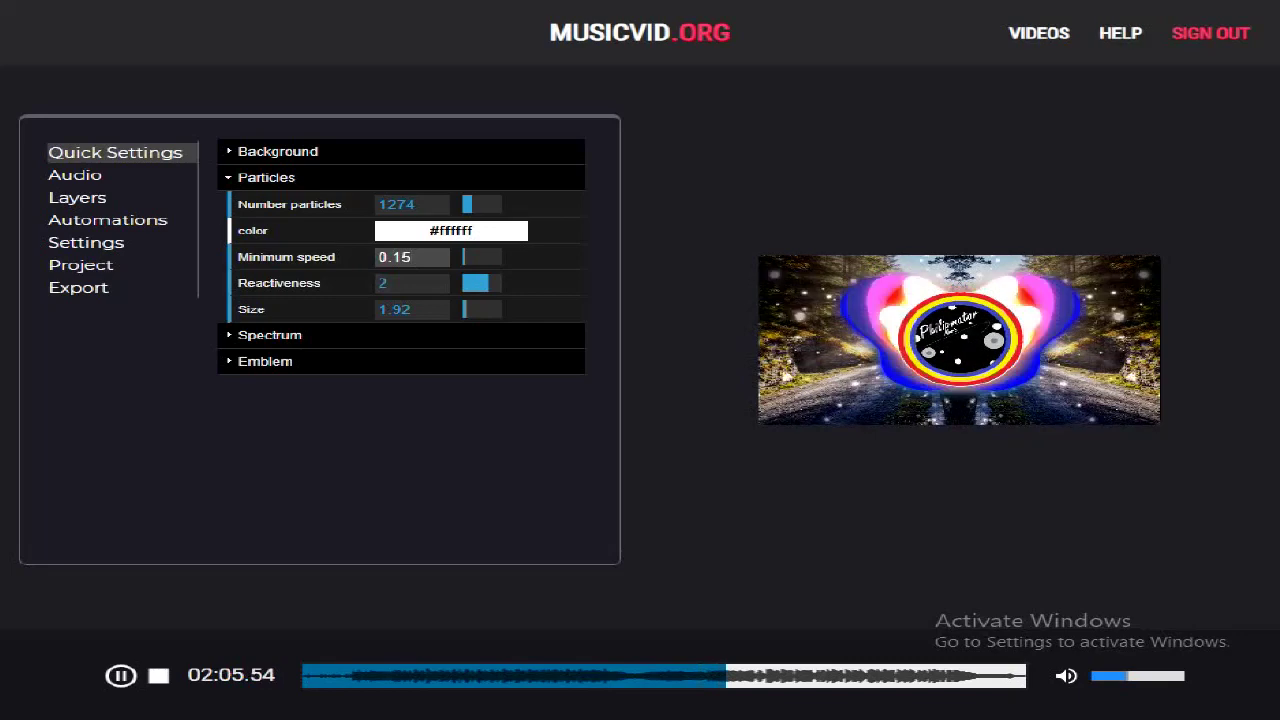
{"action": "key", "text": "BackSpace"}
{"action": "type", "text": "7"}
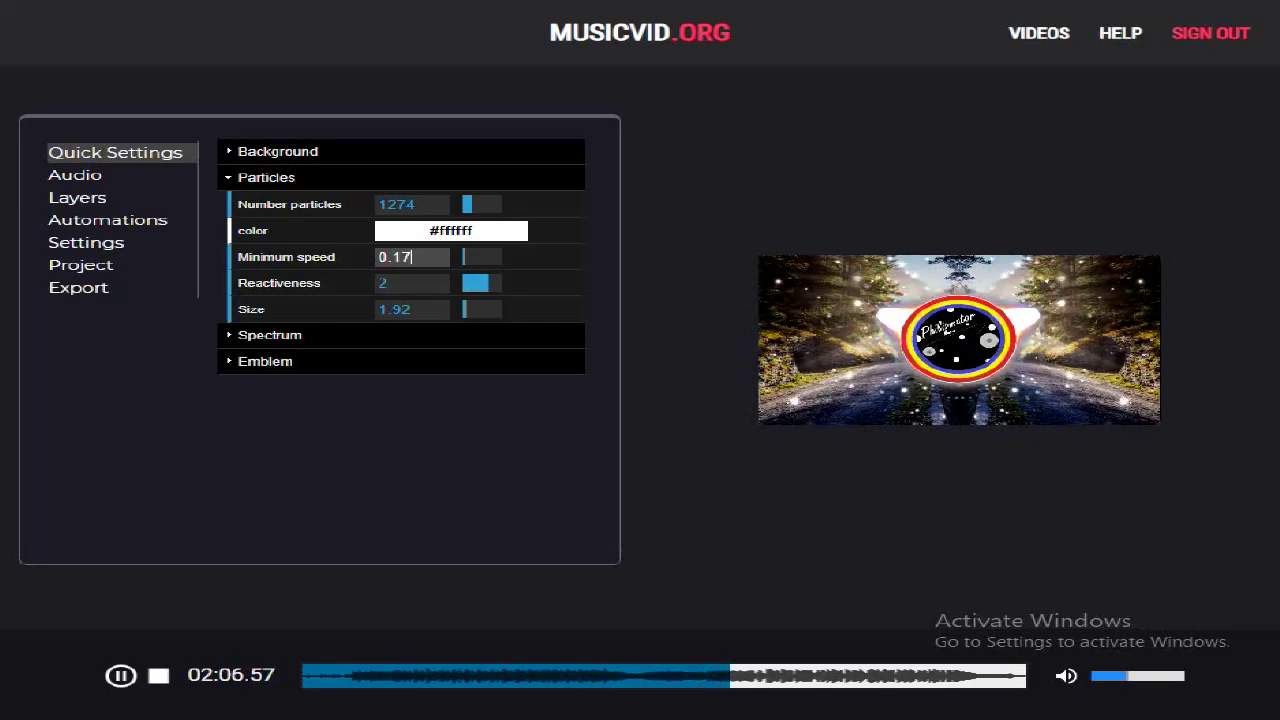
{"action": "key", "text": "Return"}
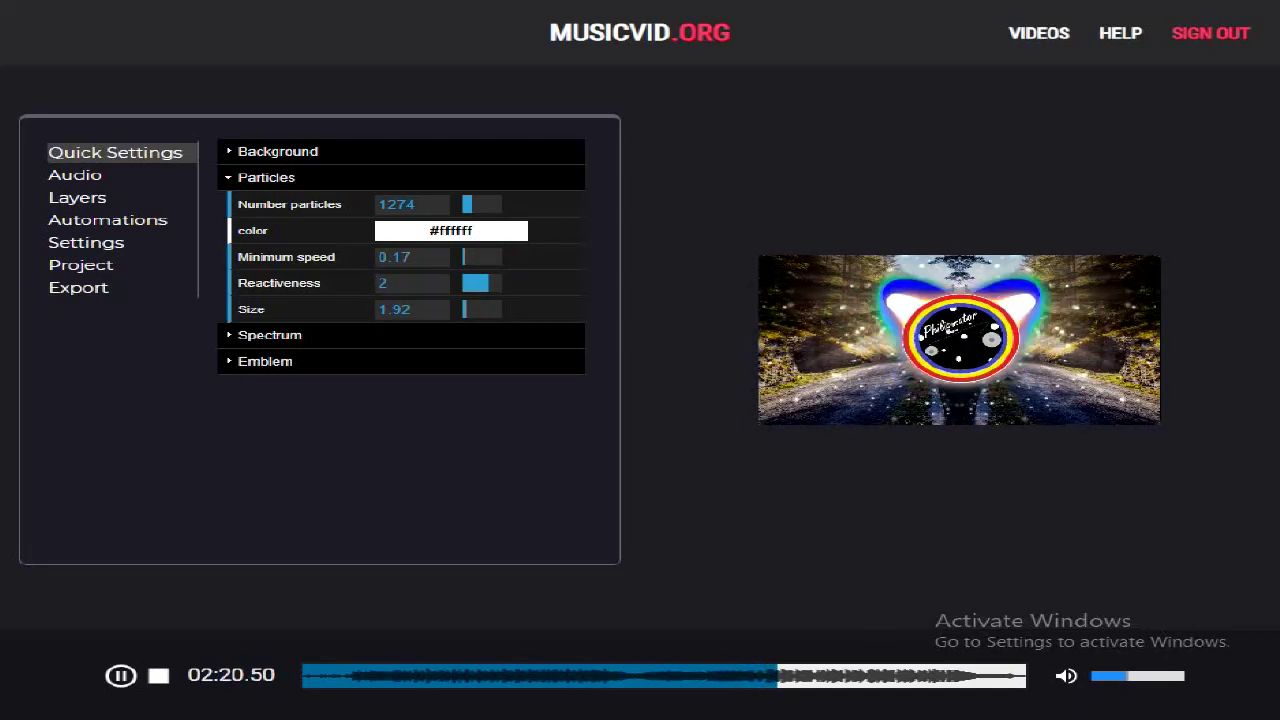
{"action": "left_click_drag", "start_coordinate": [488, 283], "coordinate": [498, 283]}
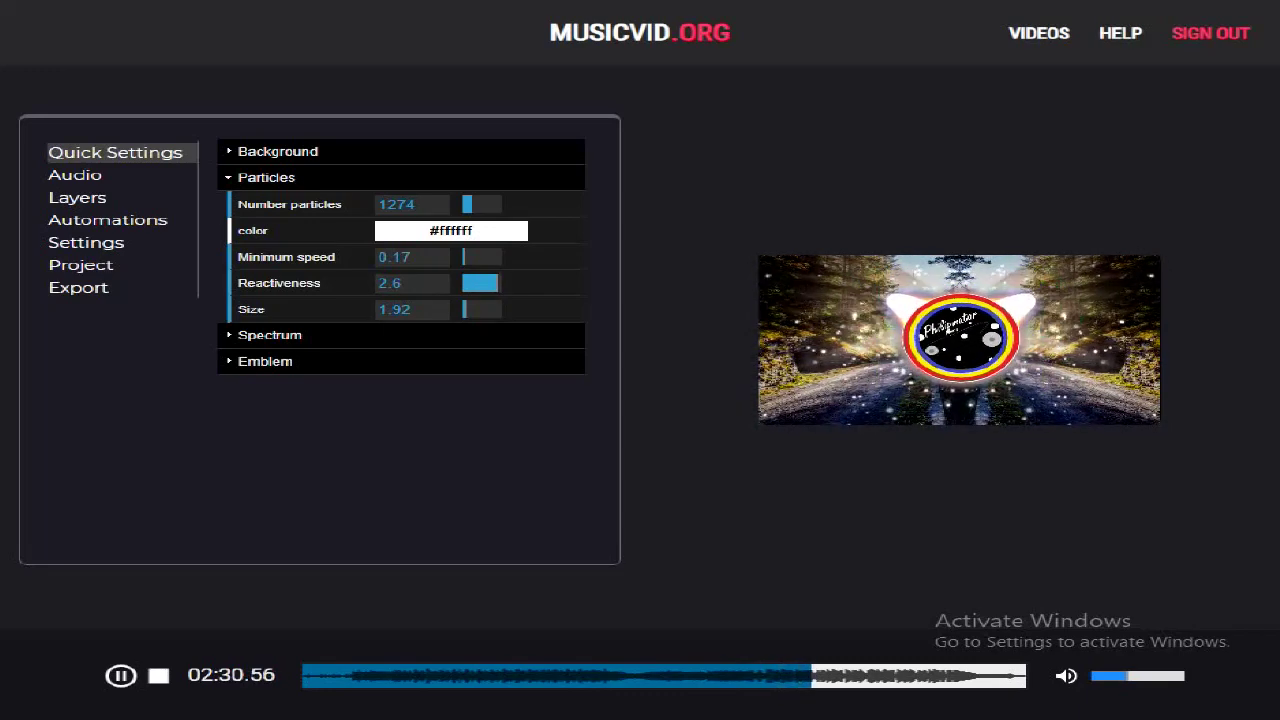
Step: Open the settings of the second Particles item in the webgl 3d scene layer
{"action": "left_click", "coordinate": [78, 198]}
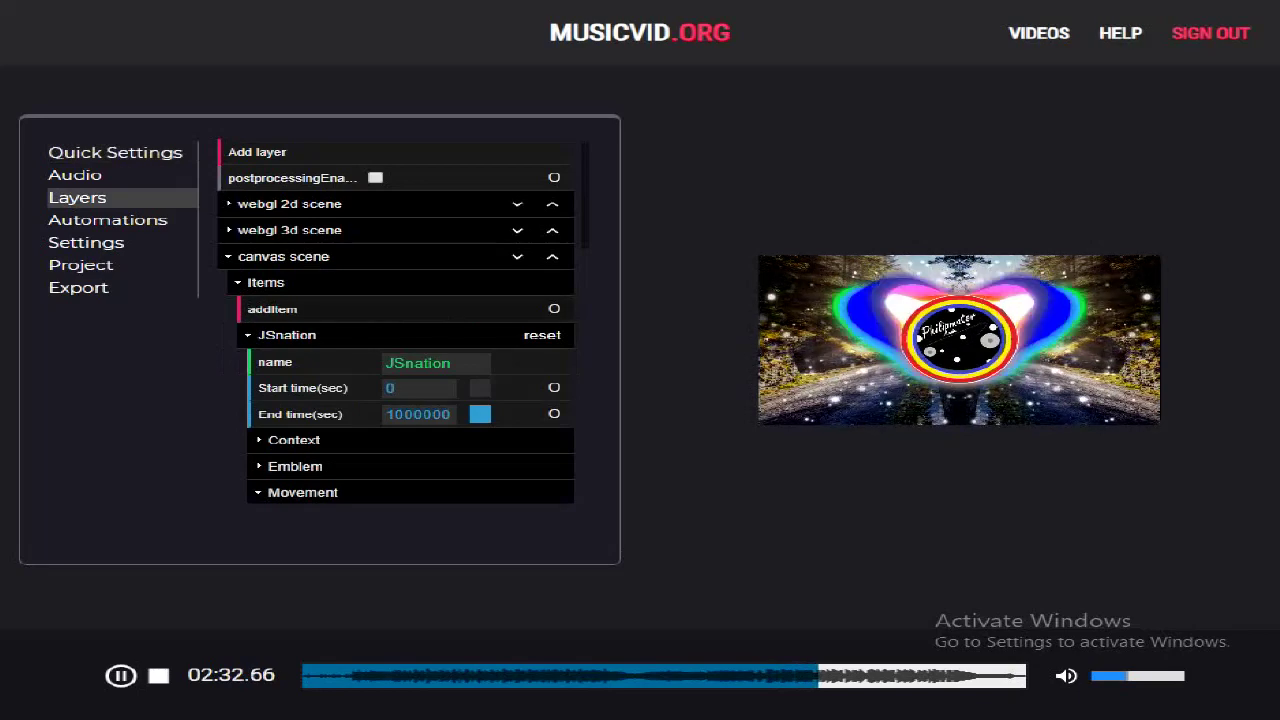
{"action": "left_click", "coordinate": [287, 335]}
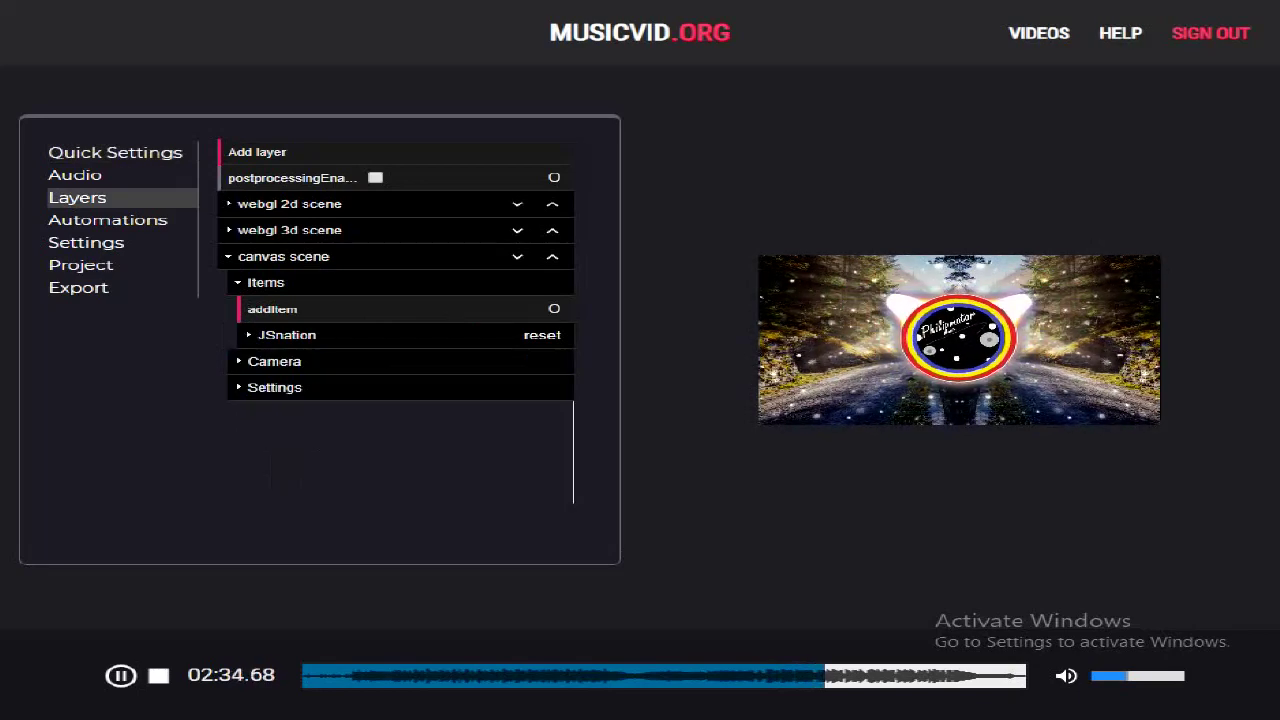
{"action": "left_click", "coordinate": [284, 257]}
{"action": "left_click", "coordinate": [289, 231]}
{"action": "left_click", "coordinate": [287, 335]}
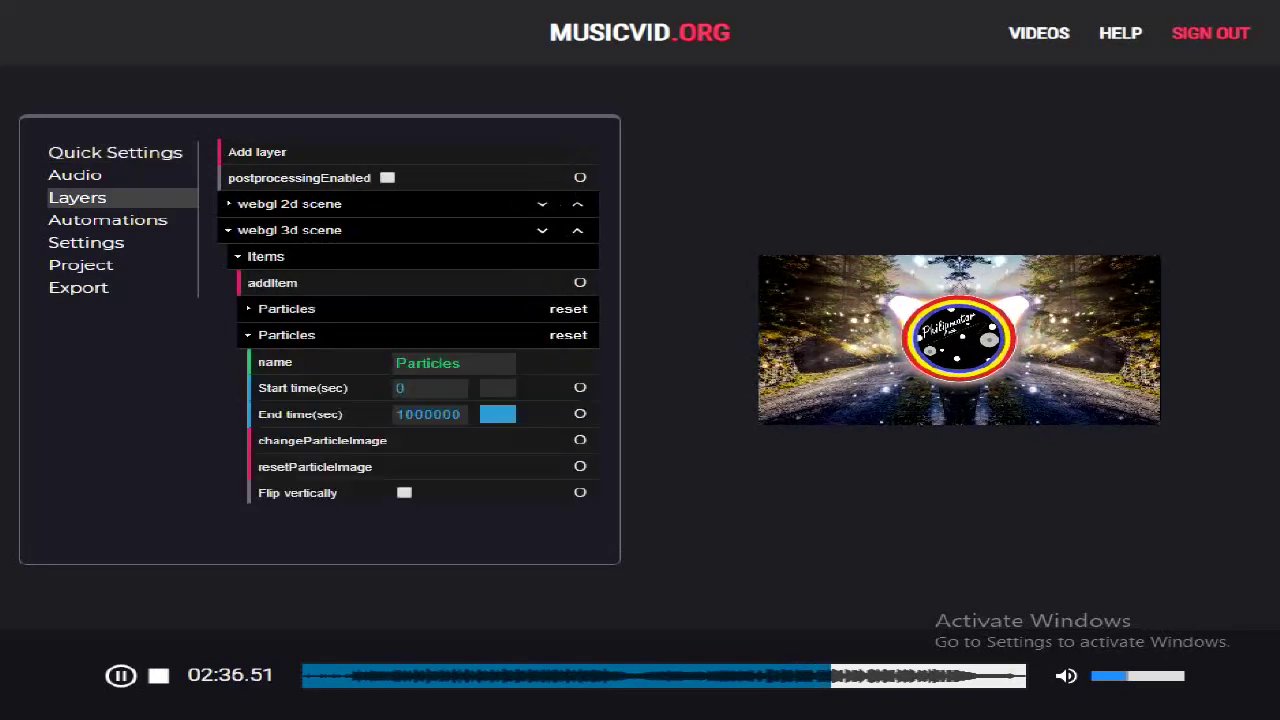
{"action": "scroll", "coordinate": [400, 335], "scroll_direction": "down", "scroll_amount": 2}
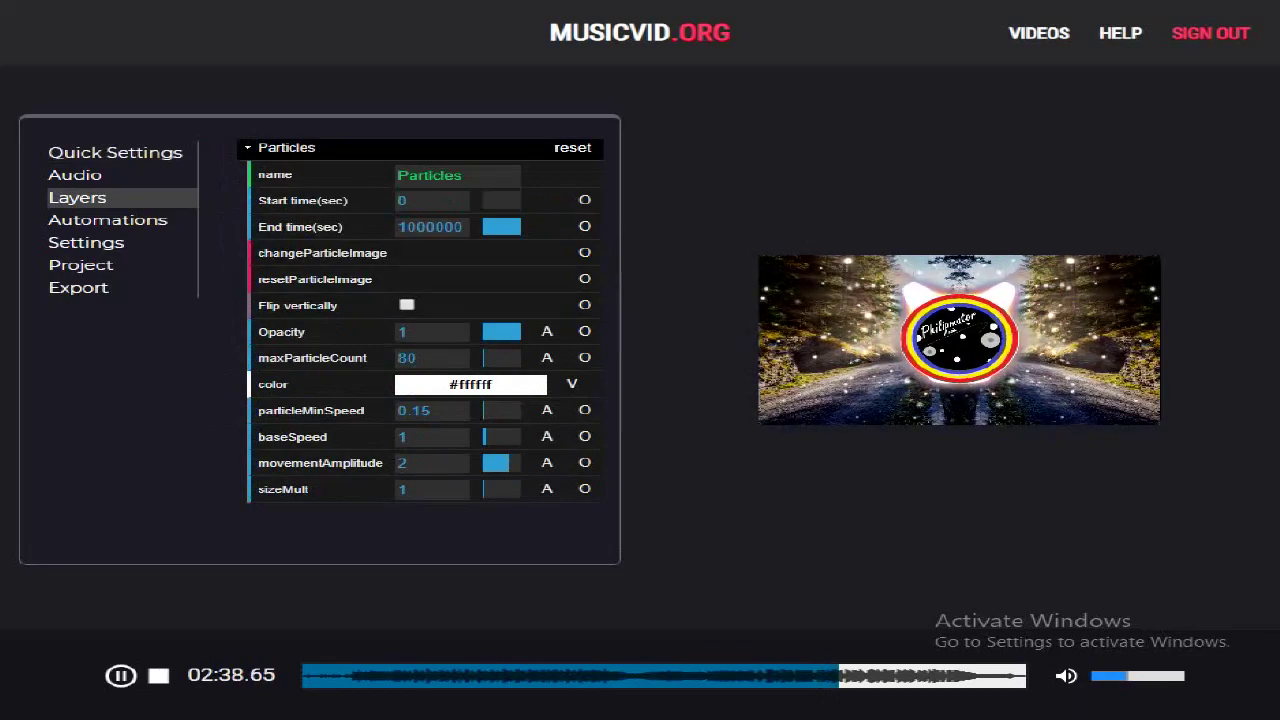
Step: Try a maxParticleCount of 5000 on the second Particles item and restore it to 80
{"action": "left_click_drag", "start_coordinate": [490, 358], "coordinate": [535, 358]}
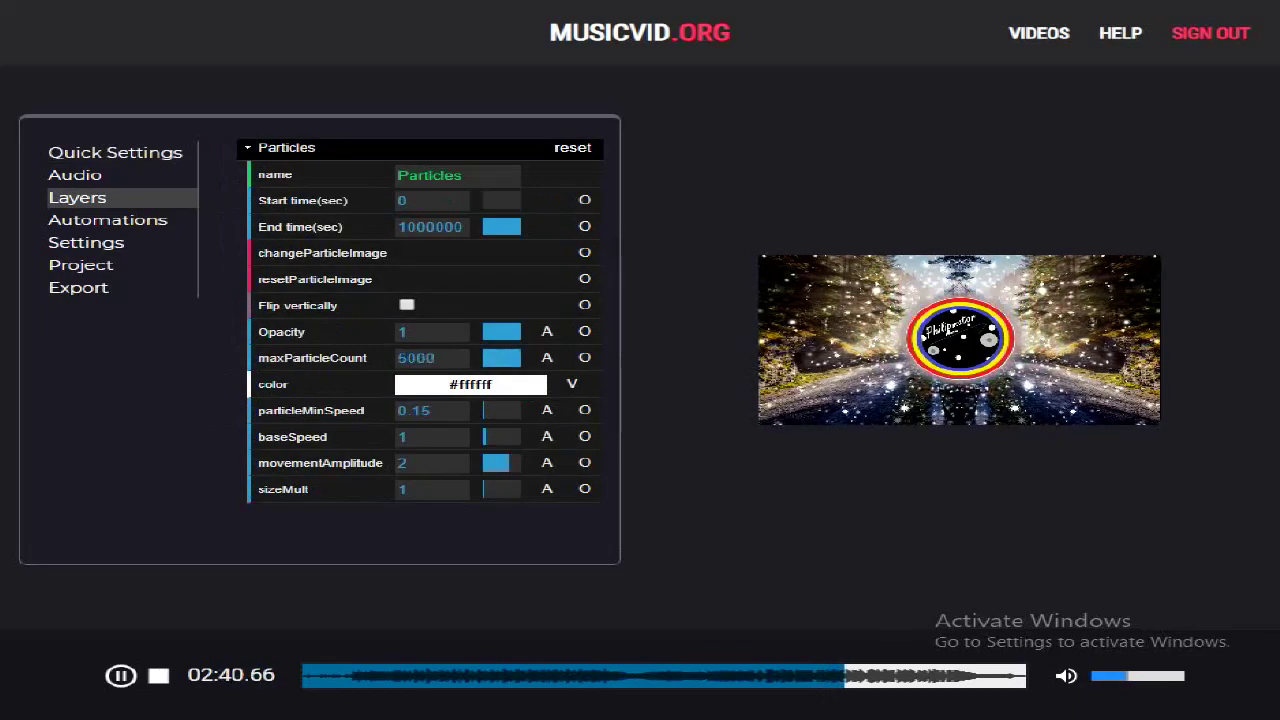
{"action": "left_click", "coordinate": [442, 358]}
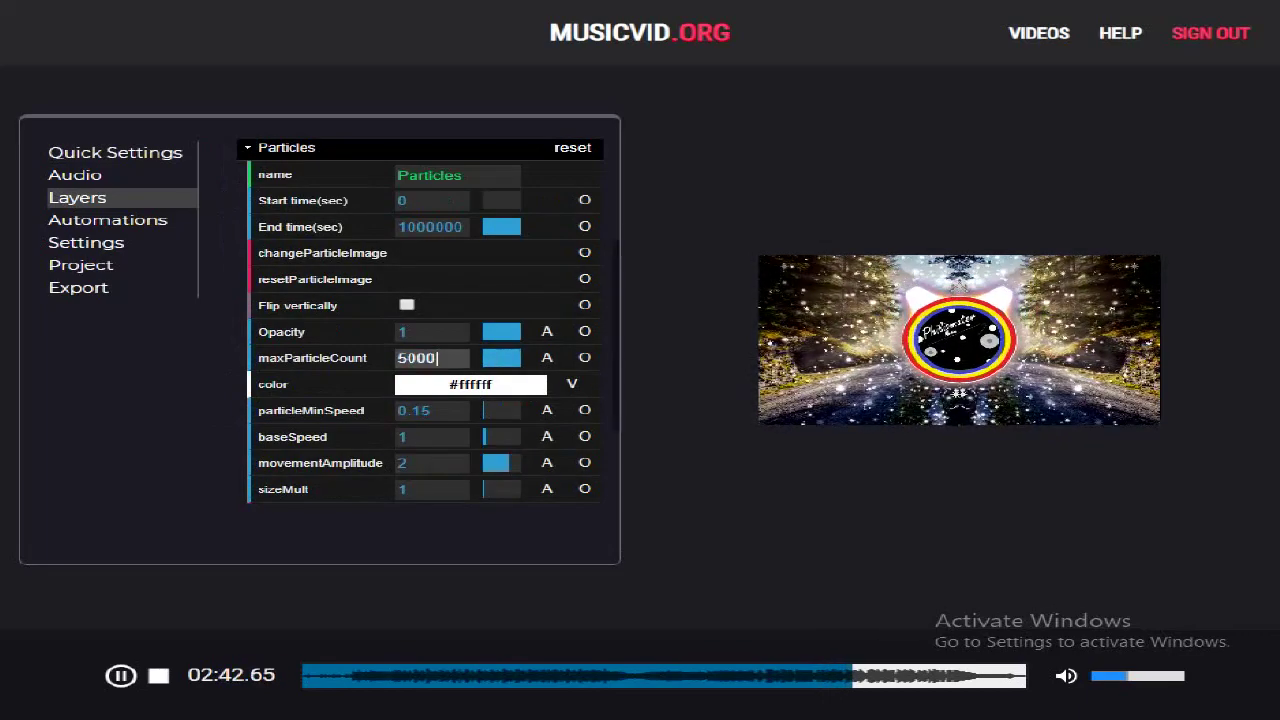
{"action": "key", "text": "BackSpace"}
{"action": "key", "text": "BackSpace"}
{"action": "key", "text": "BackSpace"}
{"action": "key", "text": "BackSpace"}
{"action": "type", "text": "80"}
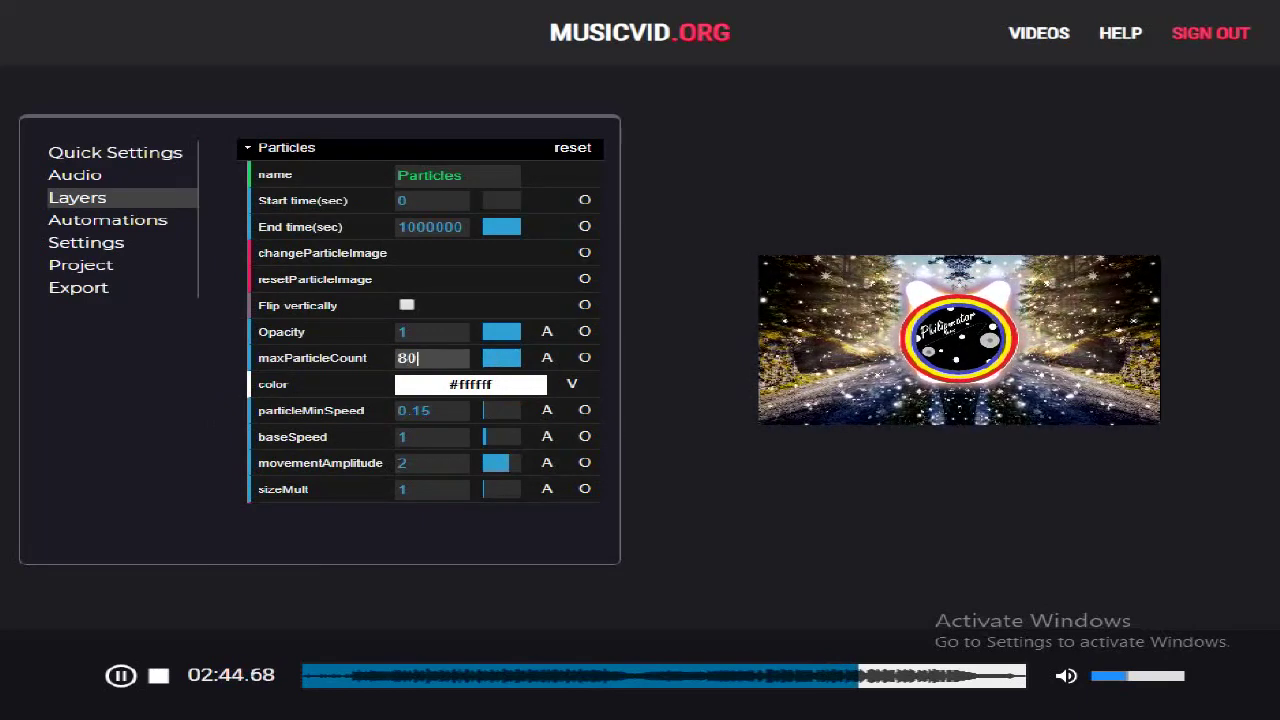
{"action": "key", "text": "Return"}
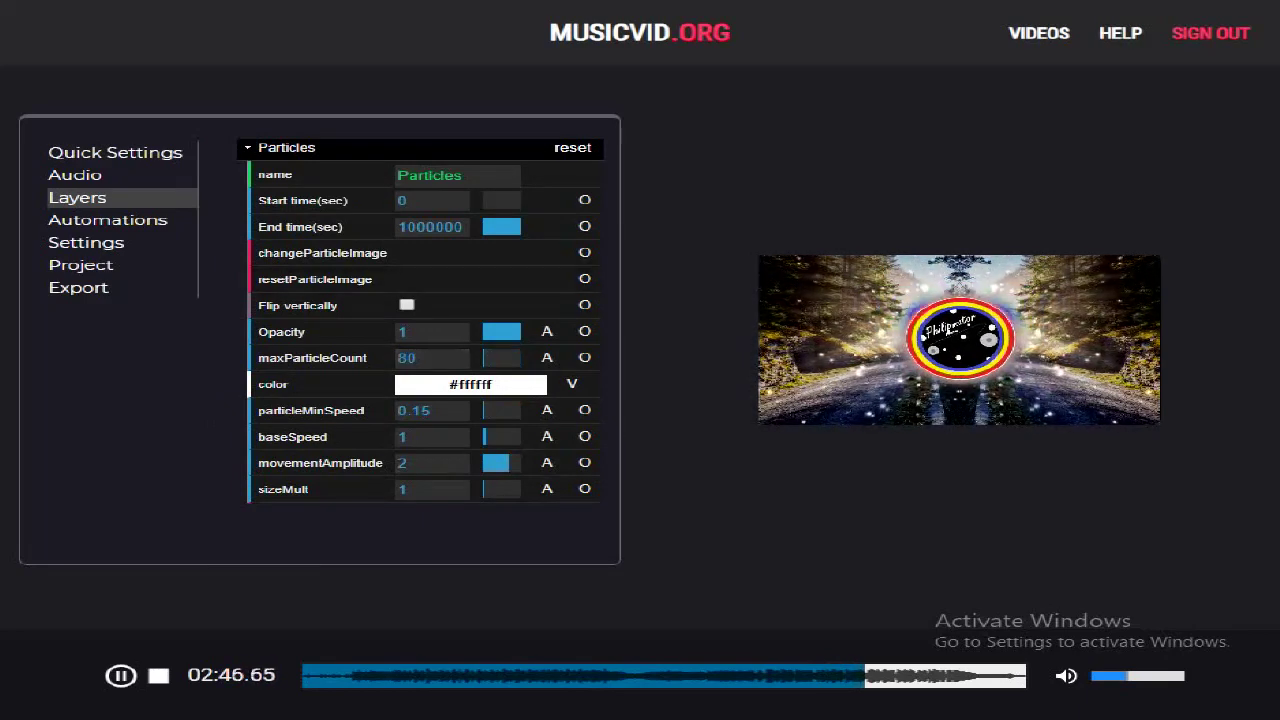
Step: Set the second Particles item's movementAmplitude to 2.6 and return to the particle values in Quick Settings
{"action": "scroll", "coordinate": [430, 410], "scroll_direction": "down", "scroll_amount": 1}
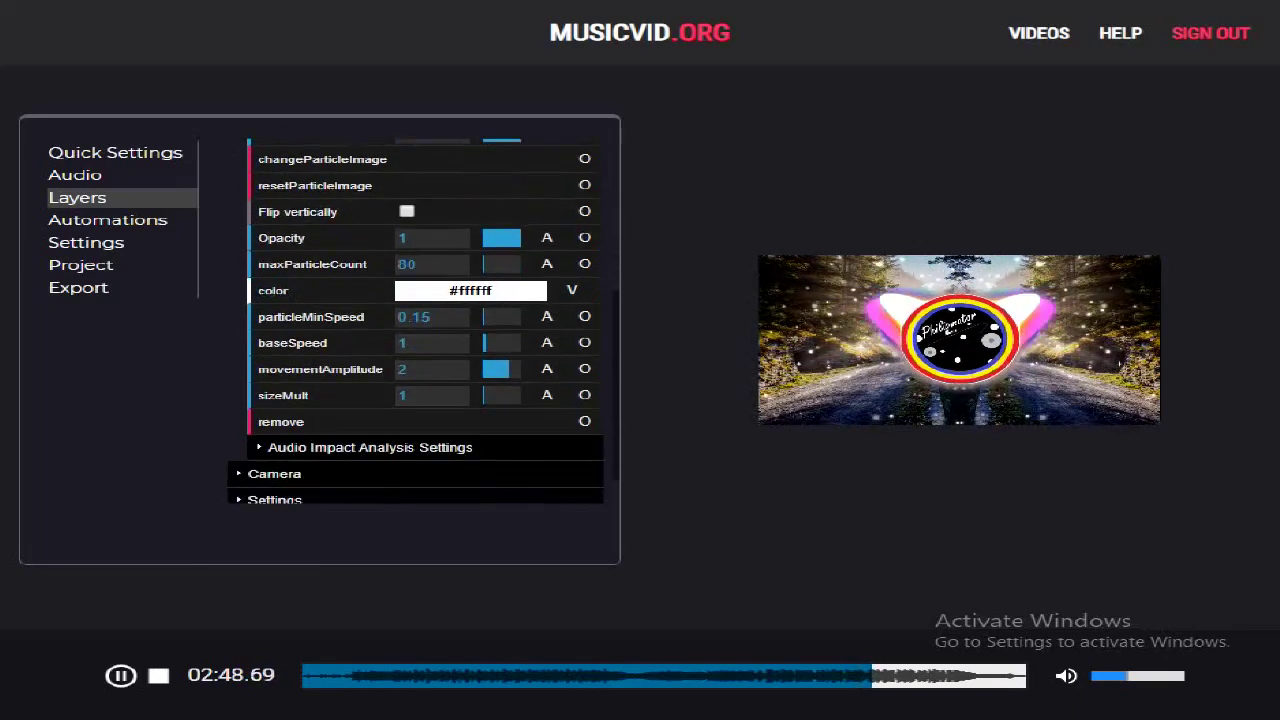
{"action": "scroll", "coordinate": [430, 396], "scroll_direction": "up", "scroll_amount": 1}
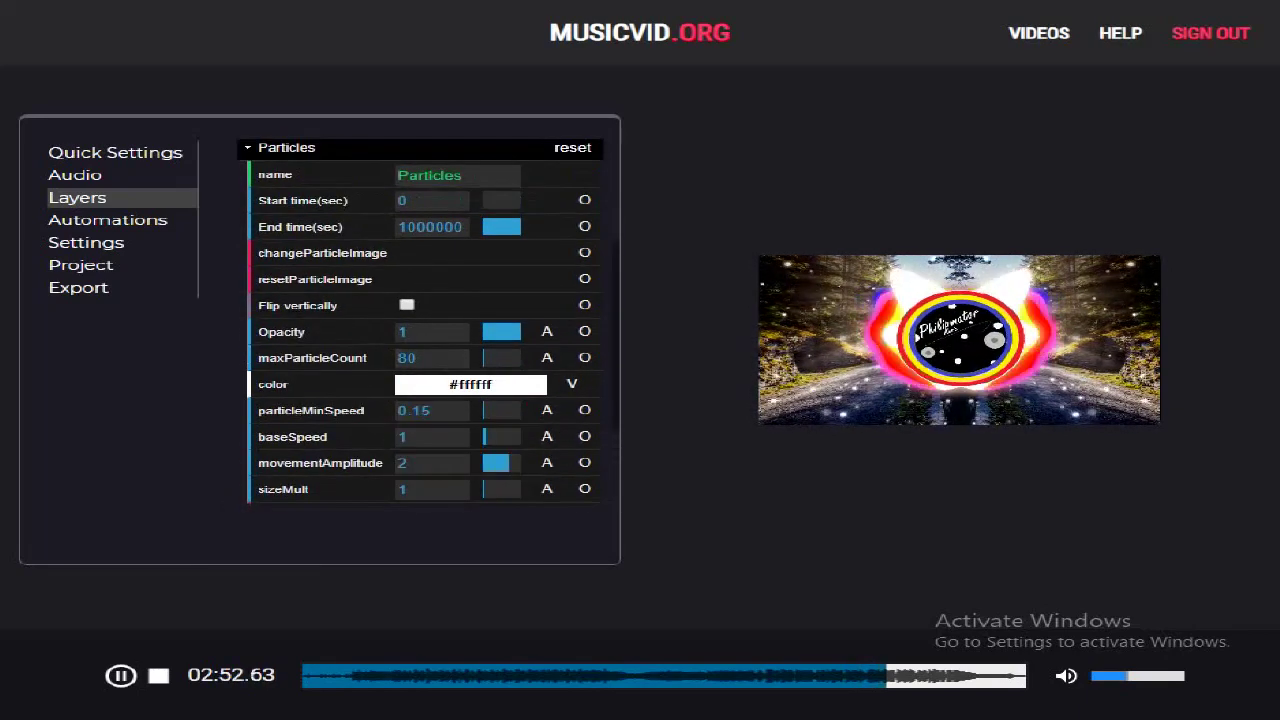
{"action": "left_click_drag", "start_coordinate": [507, 463], "coordinate": [516, 463]}
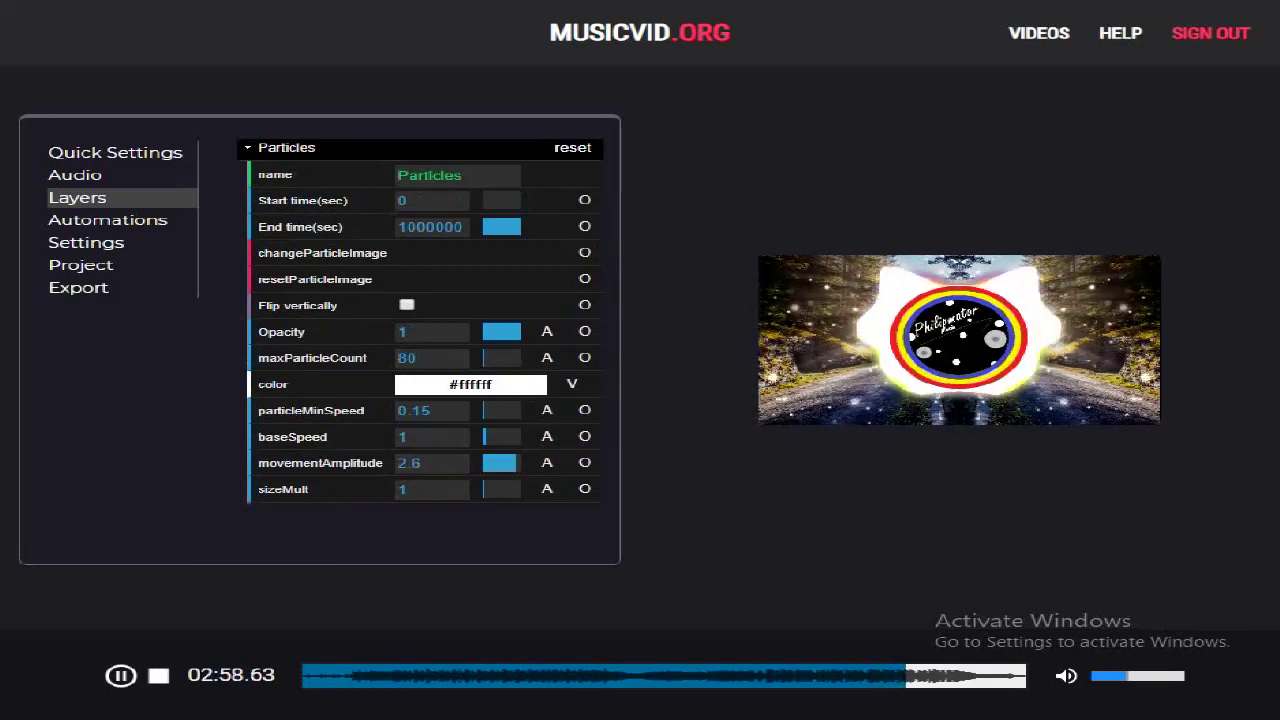
{"action": "left_click", "coordinate": [115, 153]}
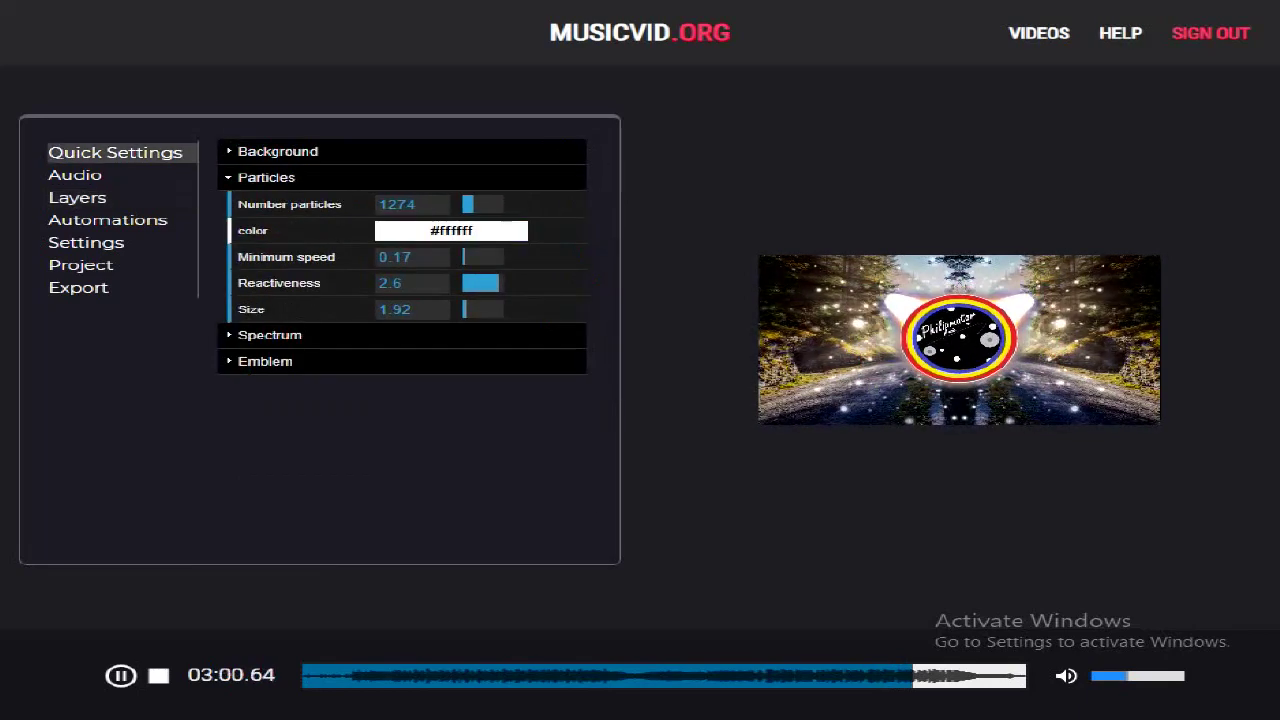
Step: Start encoding the video, select the full attribution text in the notice, and confirm the export
{"action": "left_click", "coordinate": [79, 288]}
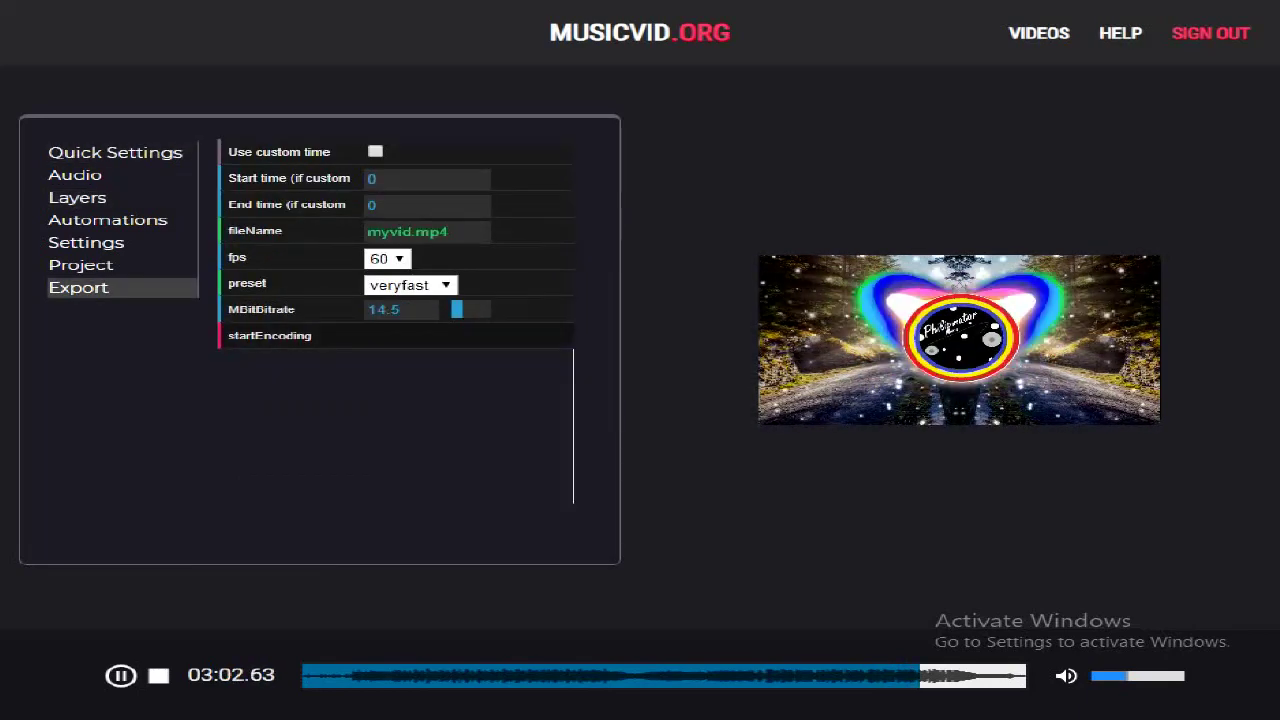
{"action": "left_click", "coordinate": [300, 336]}
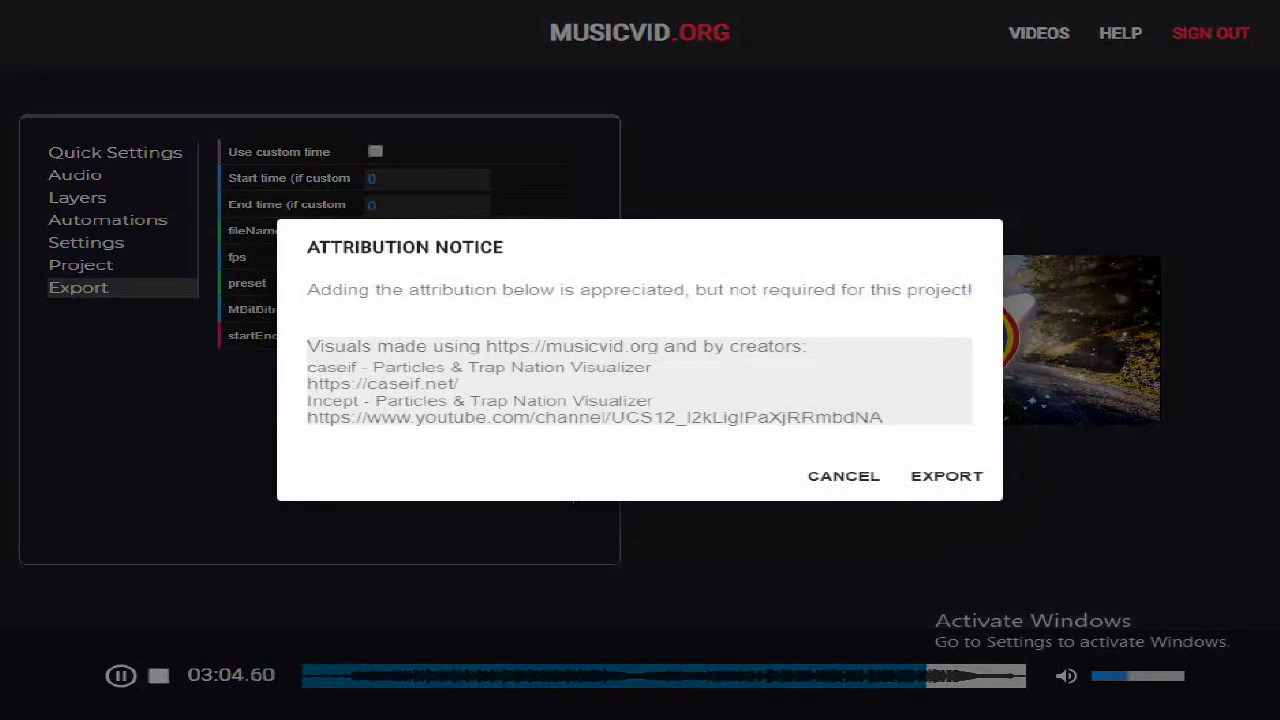
{"action": "left_click_drag", "start_coordinate": [308, 347], "coordinate": [884, 418]}
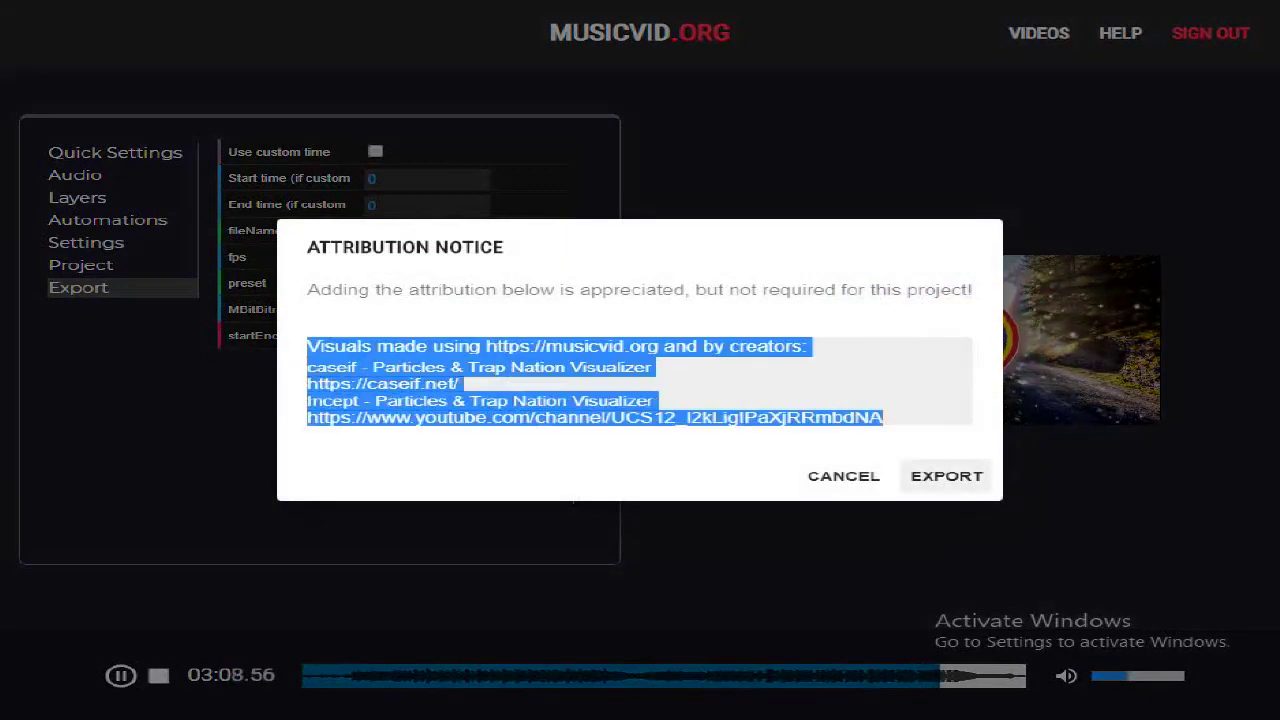
{"action": "left_click", "coordinate": [946, 476]}
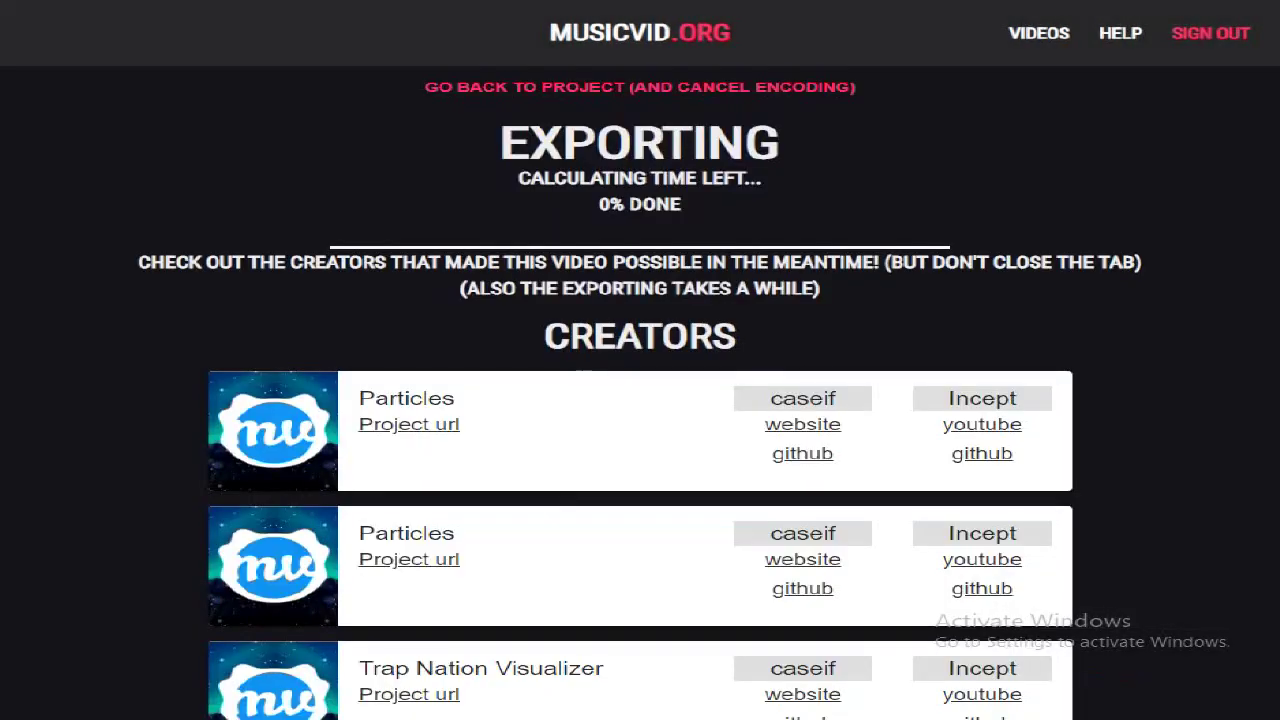
{"action": "key", "text": "F11"}
{"action": "left_click", "coordinate": [736, 702]}
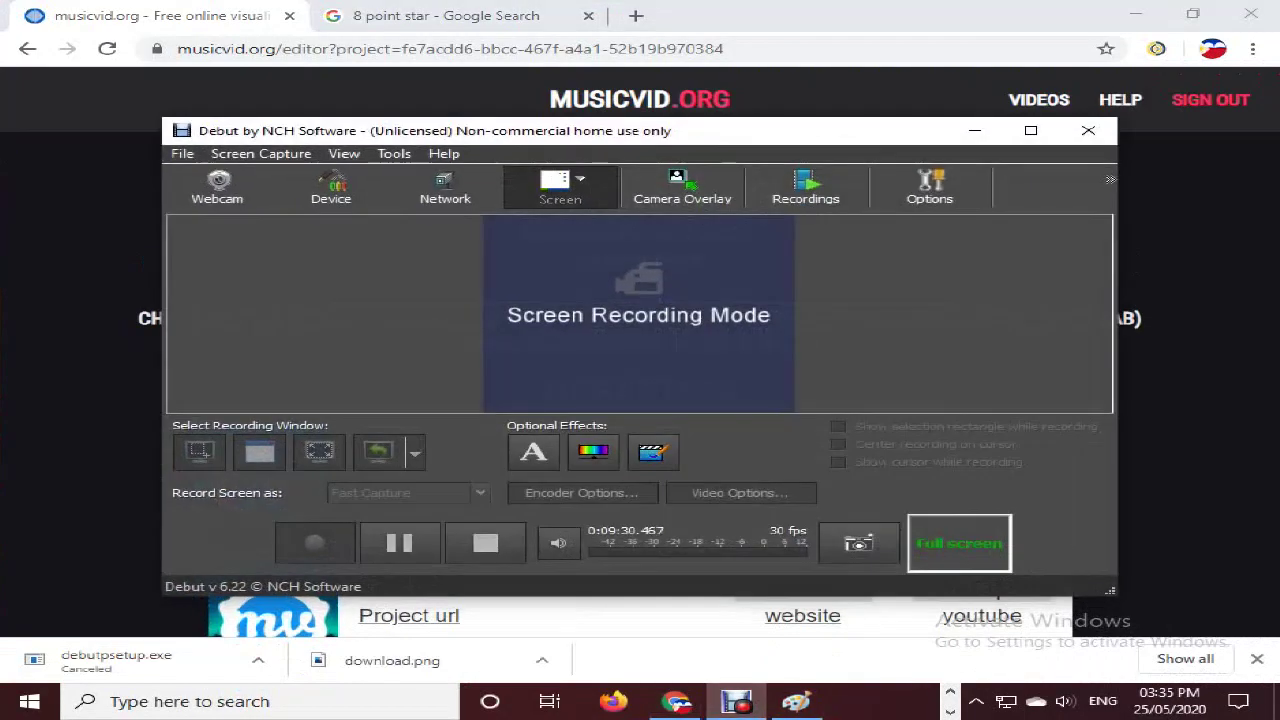